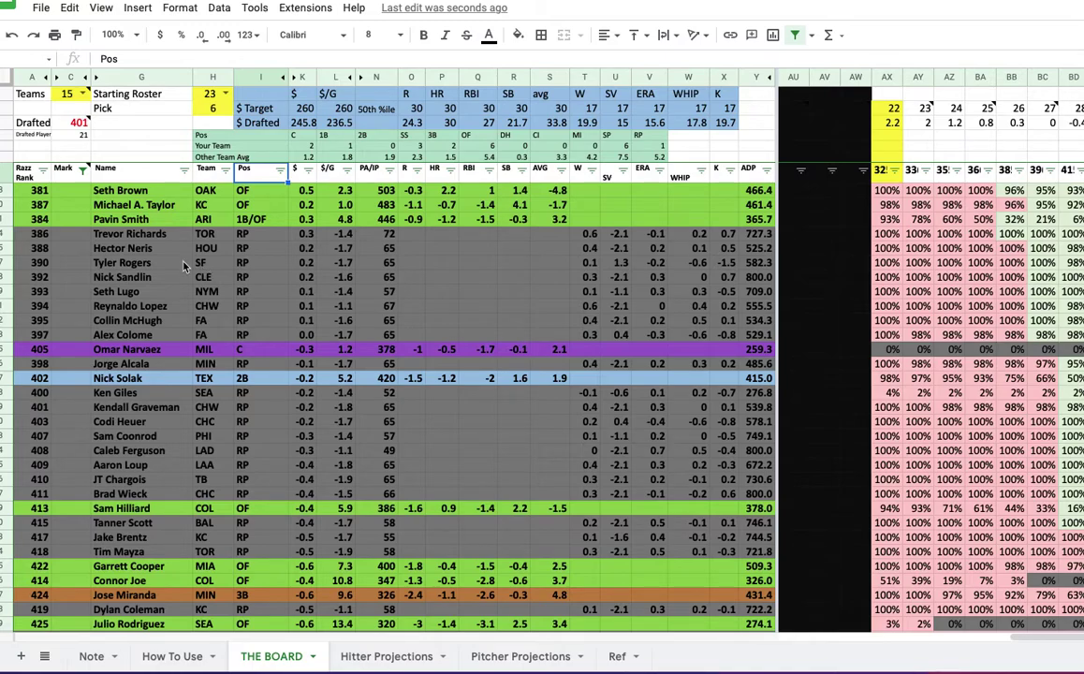
- Filter the Mark column to show only the players marked y
{"action": "left_click", "coordinate": [82, 170]}
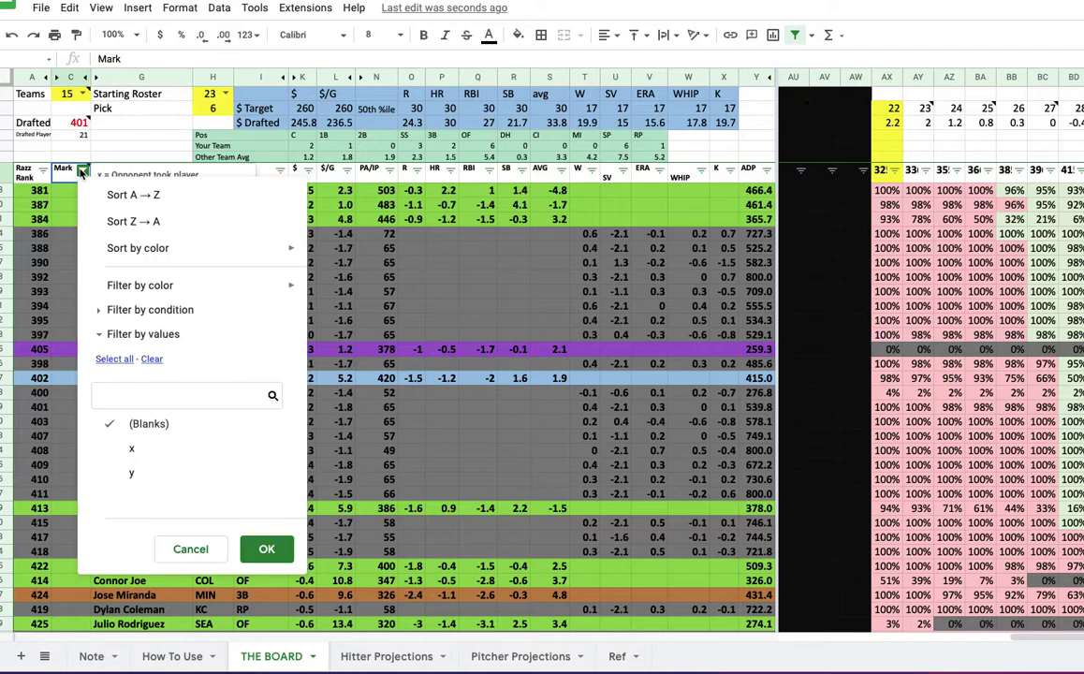
{"action": "left_click", "coordinate": [142, 425]}
{"action": "left_click", "coordinate": [151, 476]}
{"action": "left_click", "coordinate": [267, 549]}
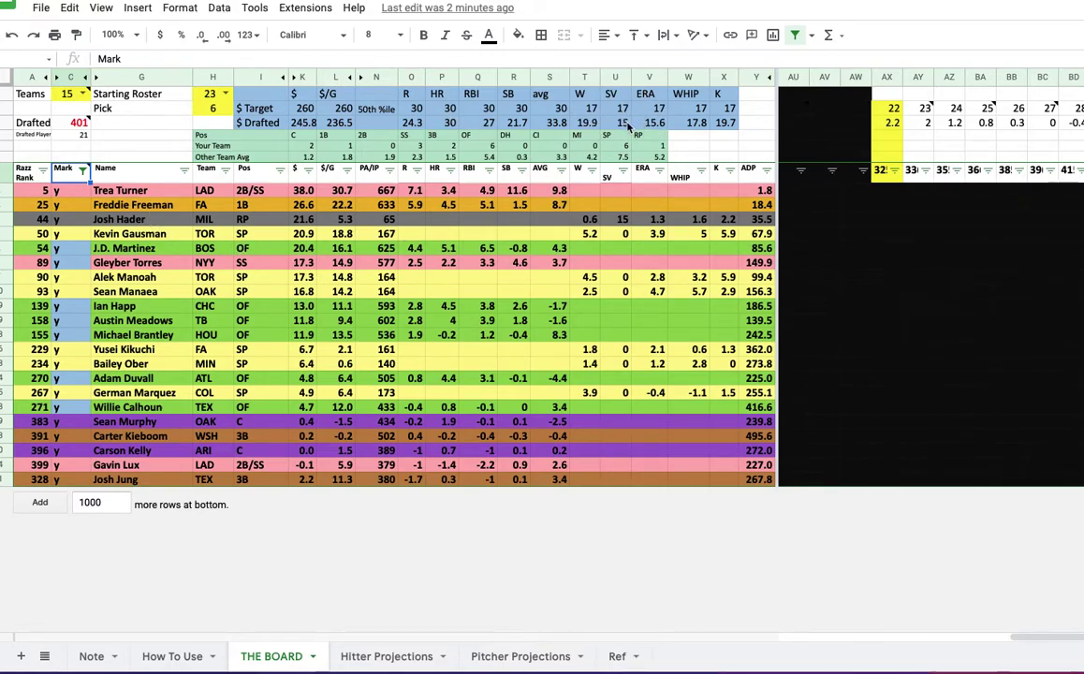
- Filter the Mark column to show only the undrafted players with blank marks
{"action": "mouse_move", "coordinate": [83, 173]}
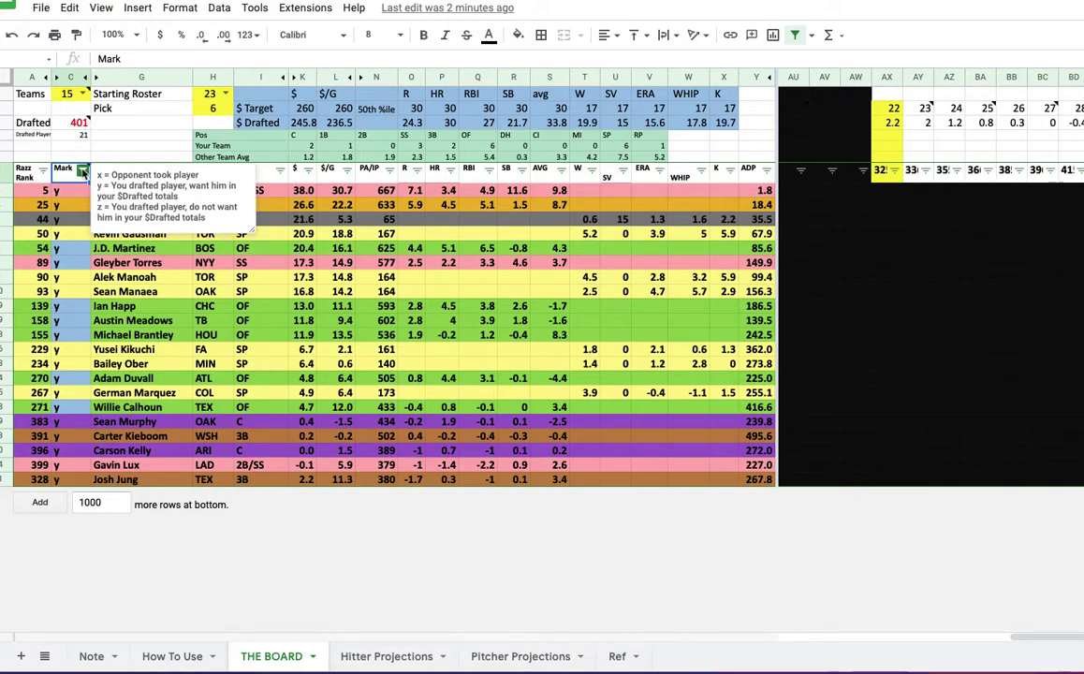
{"action": "left_click", "coordinate": [409, 227]}
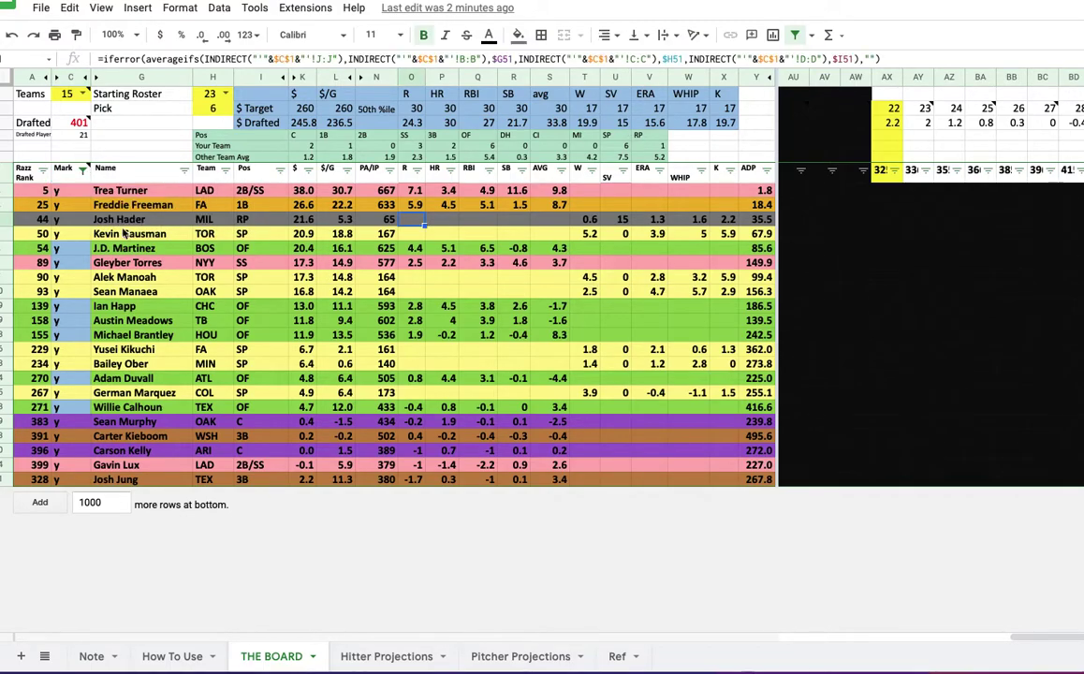
{"action": "left_click", "coordinate": [83, 170]}
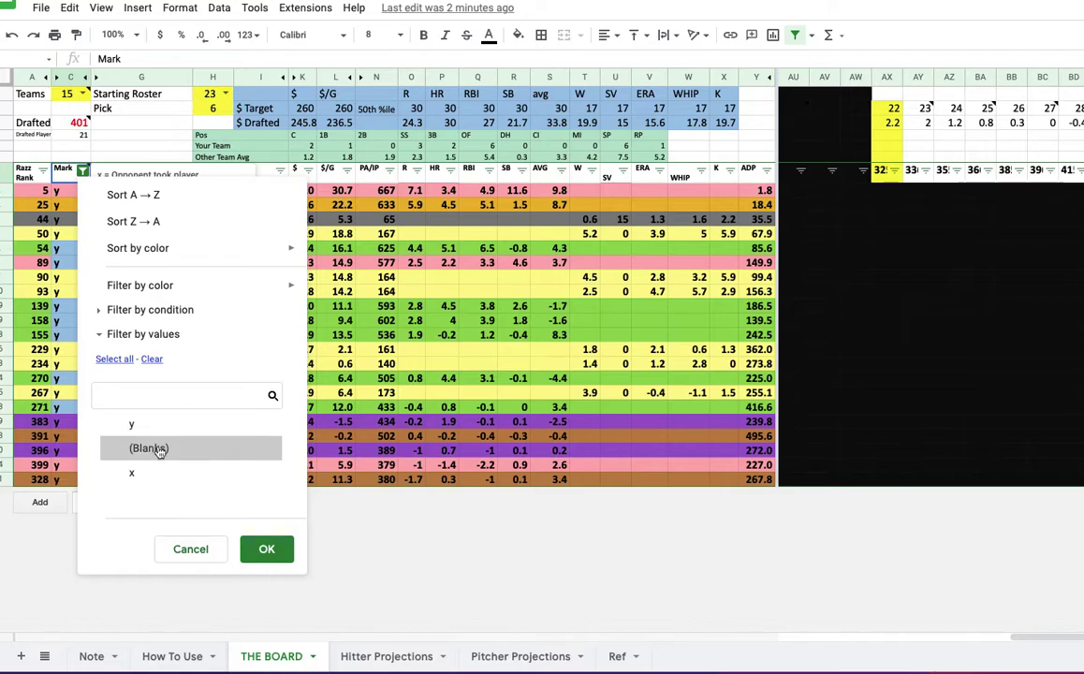
{"action": "left_click", "coordinate": [161, 451]}
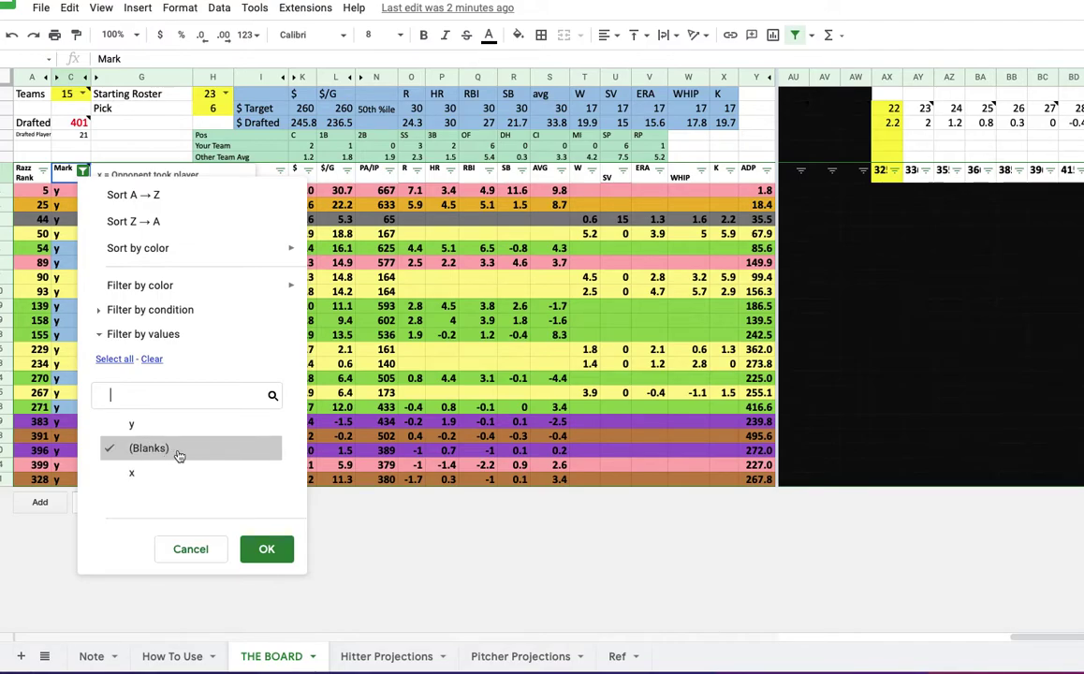
{"action": "left_click", "coordinate": [268, 549]}
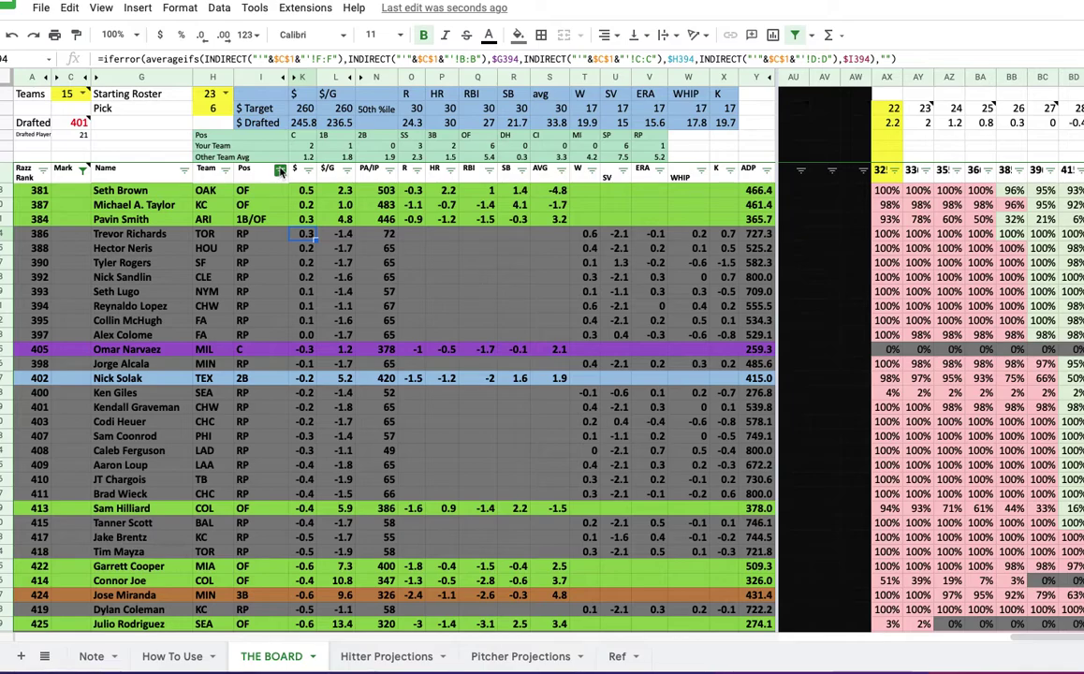
- Filter the Pos column to RP only and sort the relievers by SV in Z → A order
{"action": "left_click", "coordinate": [280, 171]}
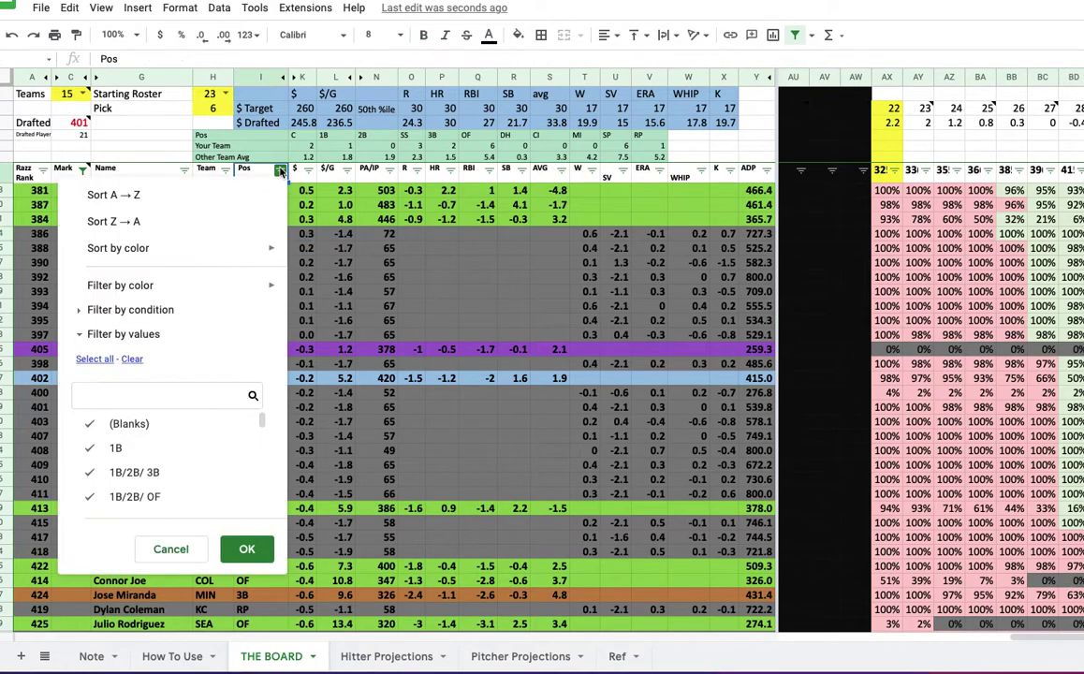
{"action": "left_click", "coordinate": [131, 359]}
{"action": "left_click", "coordinate": [137, 394]}
{"action": "type", "text": "r"}
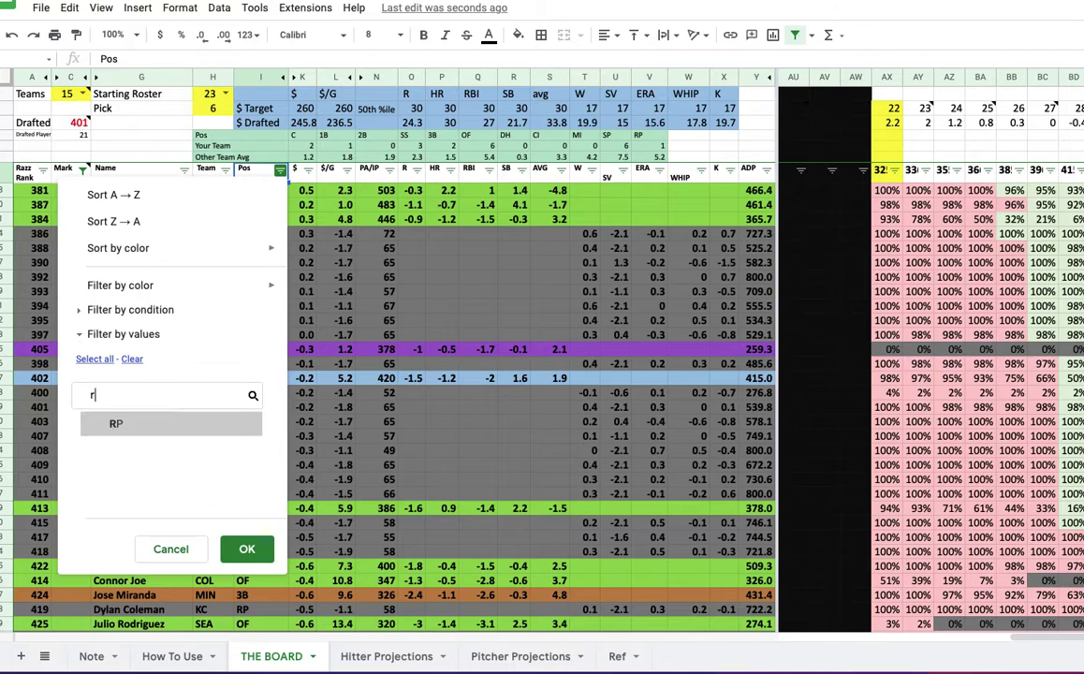
{"action": "left_click", "coordinate": [141, 426]}
{"action": "left_click", "coordinate": [239, 549]}
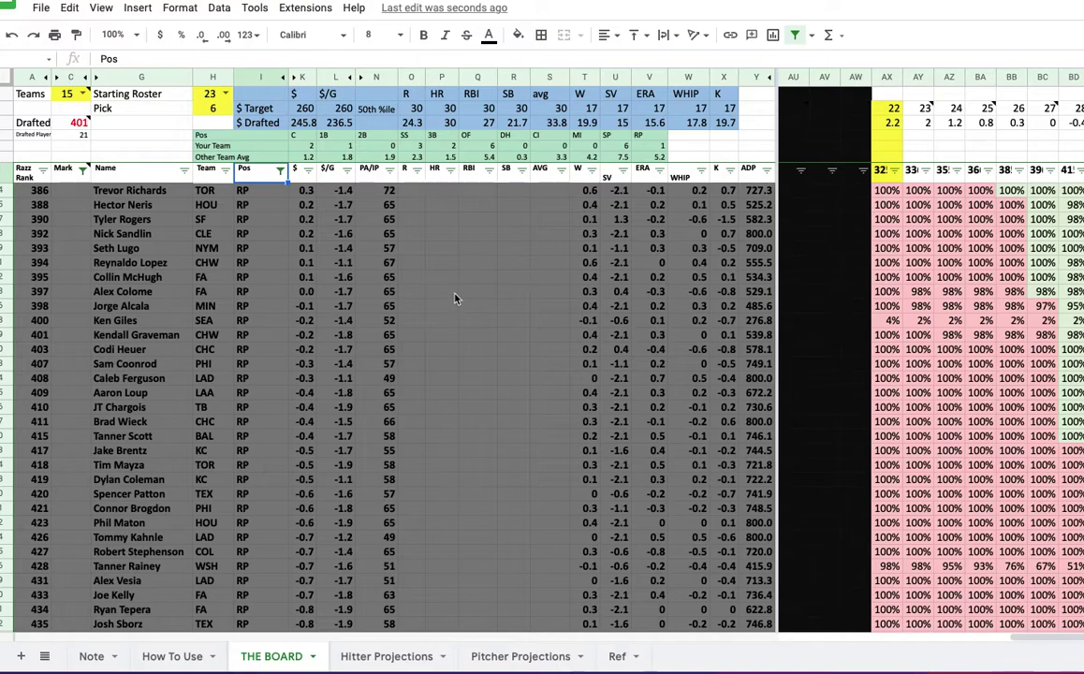
{"action": "left_click", "coordinate": [623, 172]}
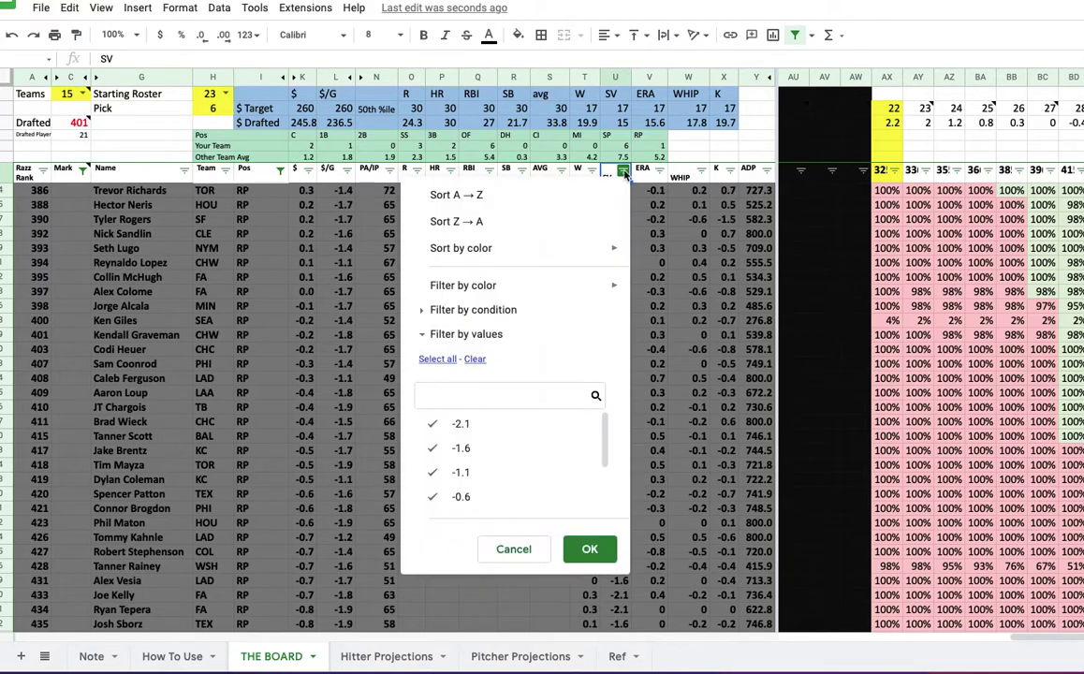
{"action": "left_click", "coordinate": [454, 225]}
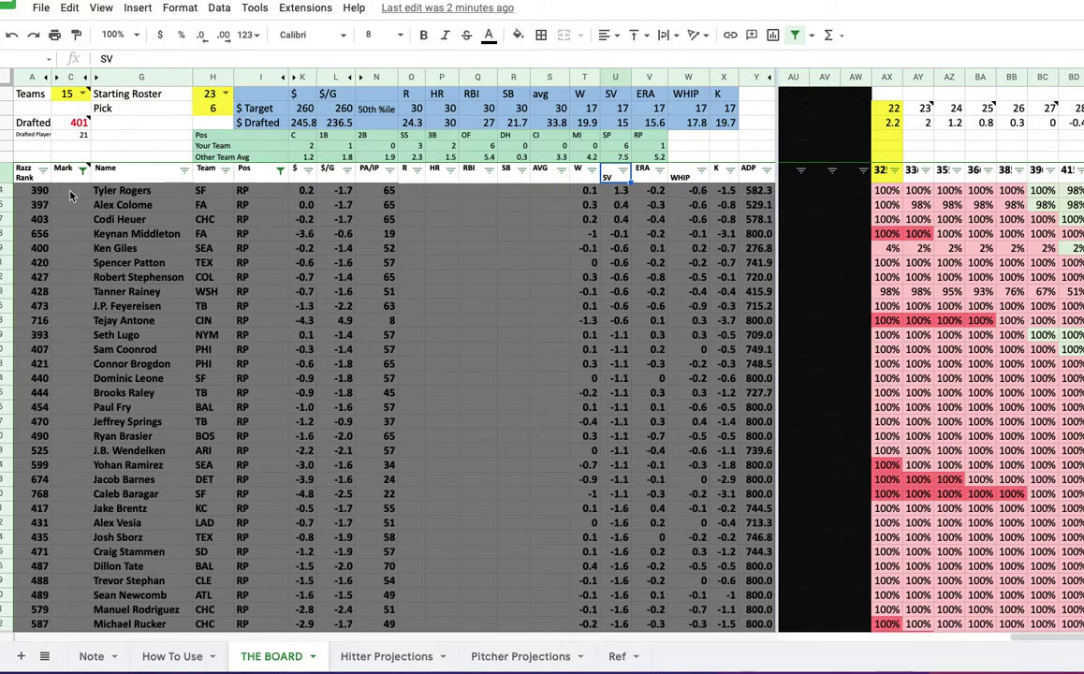
{"action": "left_click", "coordinate": [76, 250]}
{"action": "type", "text": "y"}
{"action": "left_click", "coordinate": [76, 239]}
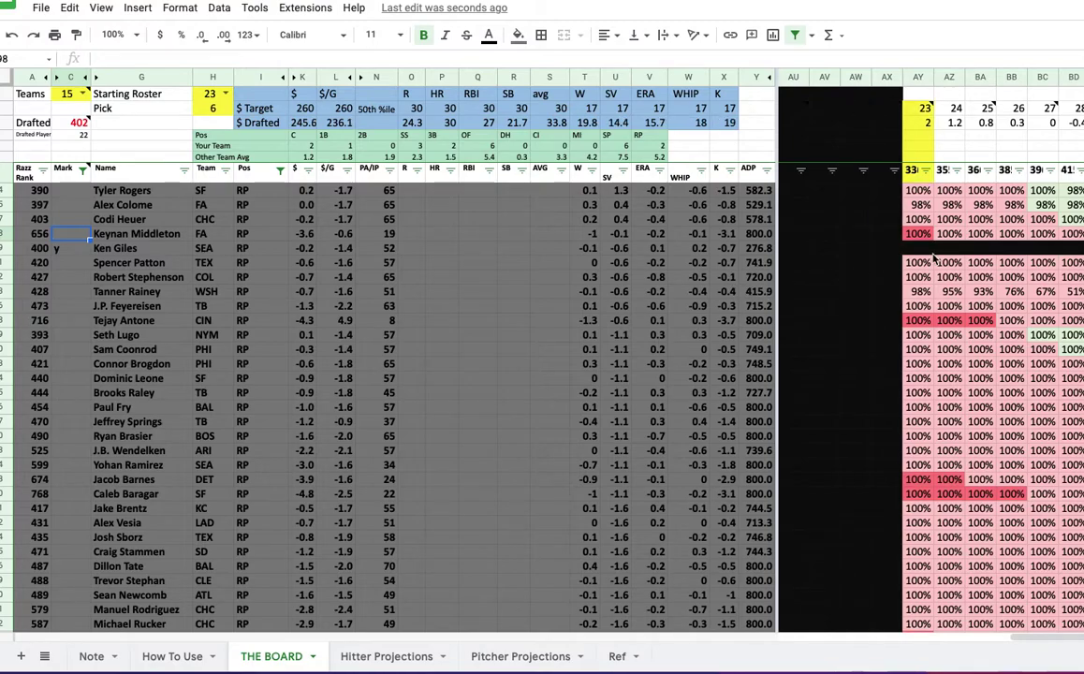
{"action": "scroll", "coordinate": [926, 258], "scroll_direction": "right", "scroll_amount": 3}
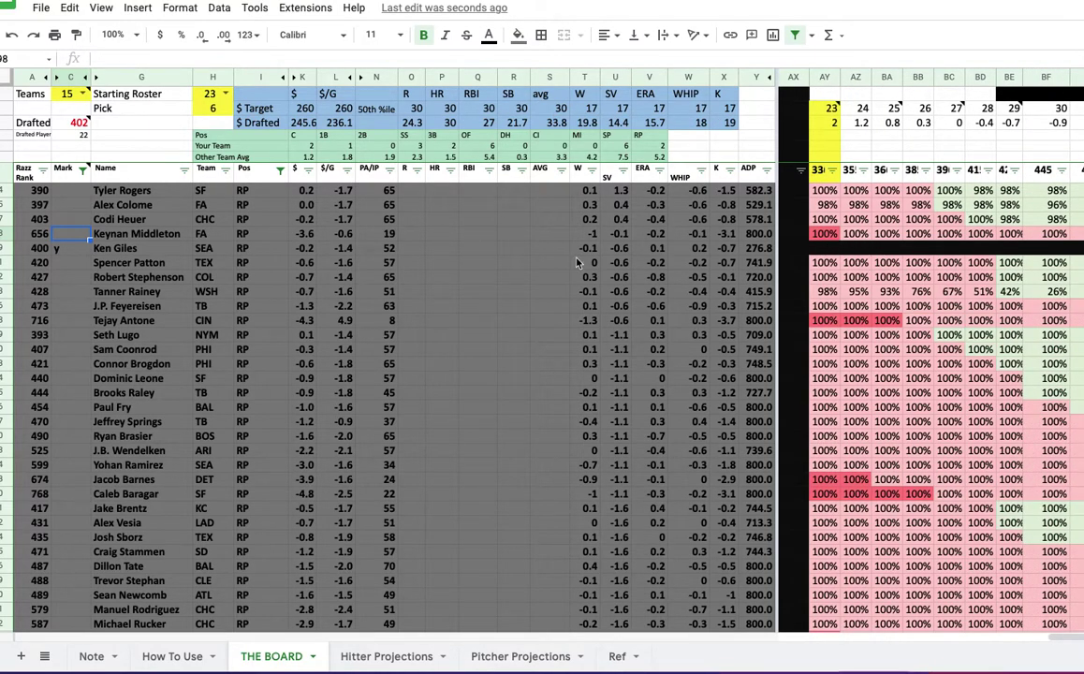
{"action": "left_click", "coordinate": [70, 251]}
{"action": "left_click", "coordinate": [140, 248]}
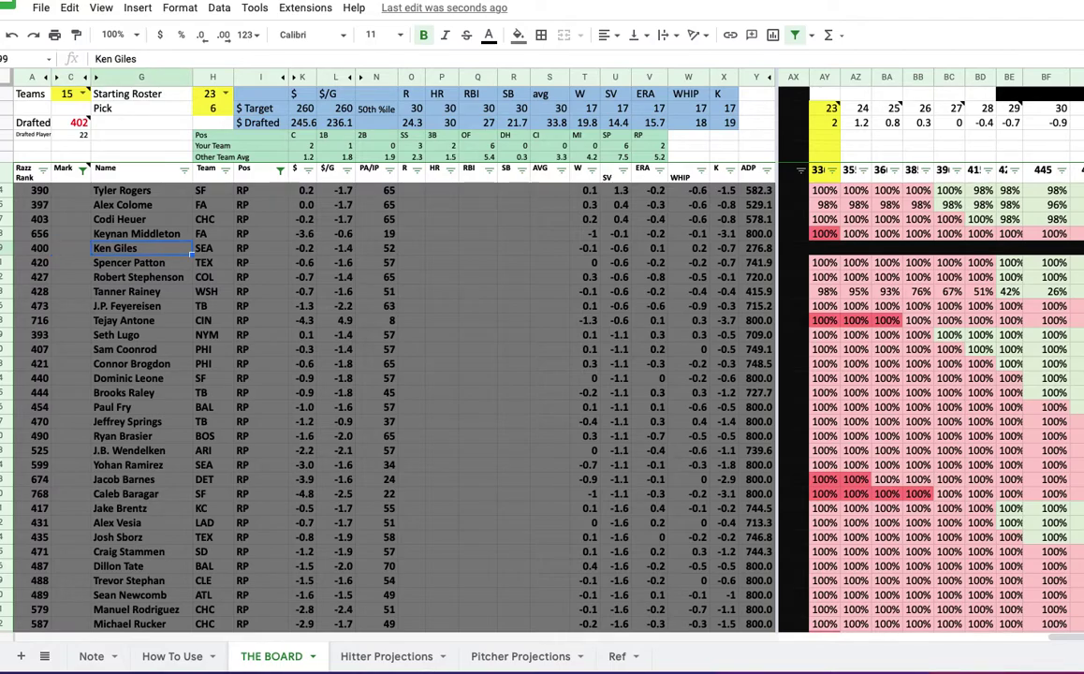
{"action": "scroll", "coordinate": [819, 255], "scroll_direction": "left", "scroll_amount": 2}
{"action": "scroll", "coordinate": [819, 254], "scroll_direction": "right", "scroll_amount": 2}
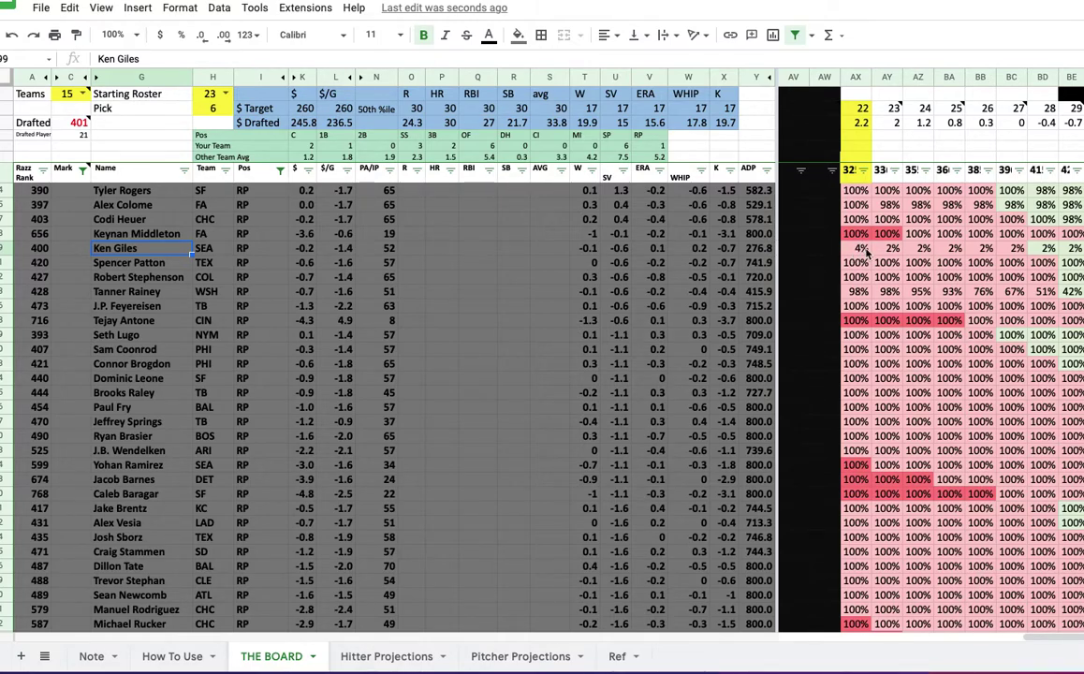
- Enter y in the Mark column for Ken Giles and bring the current pick's availability column into view
{"action": "left_click", "coordinate": [73, 249]}
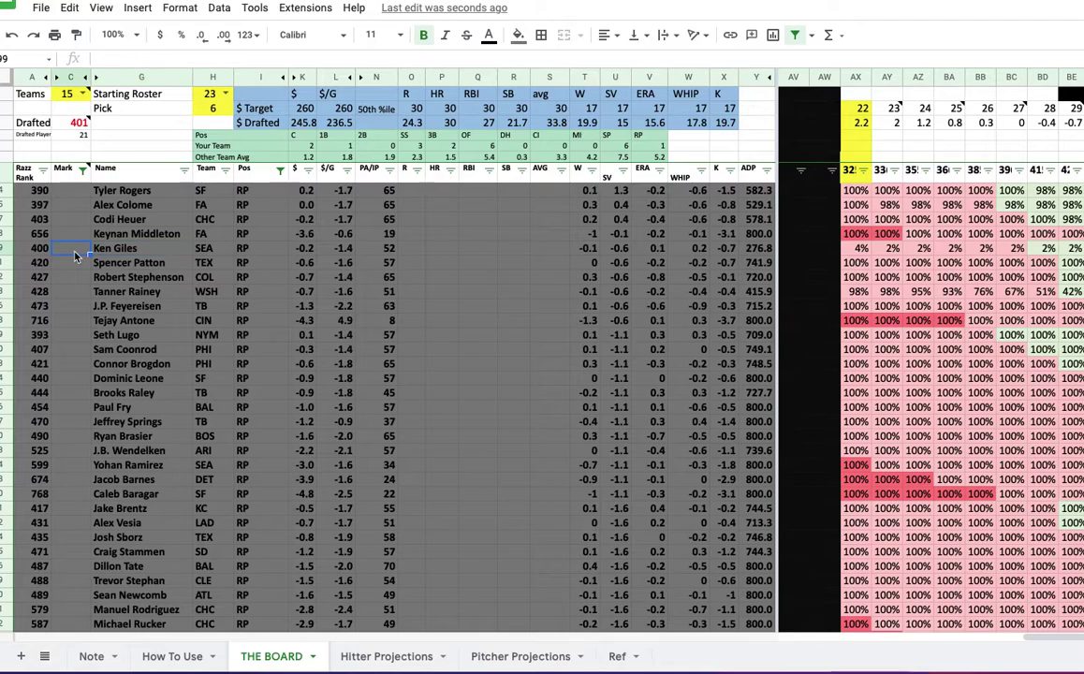
{"action": "type", "text": "y"}
{"action": "key", "text": "Tab"}
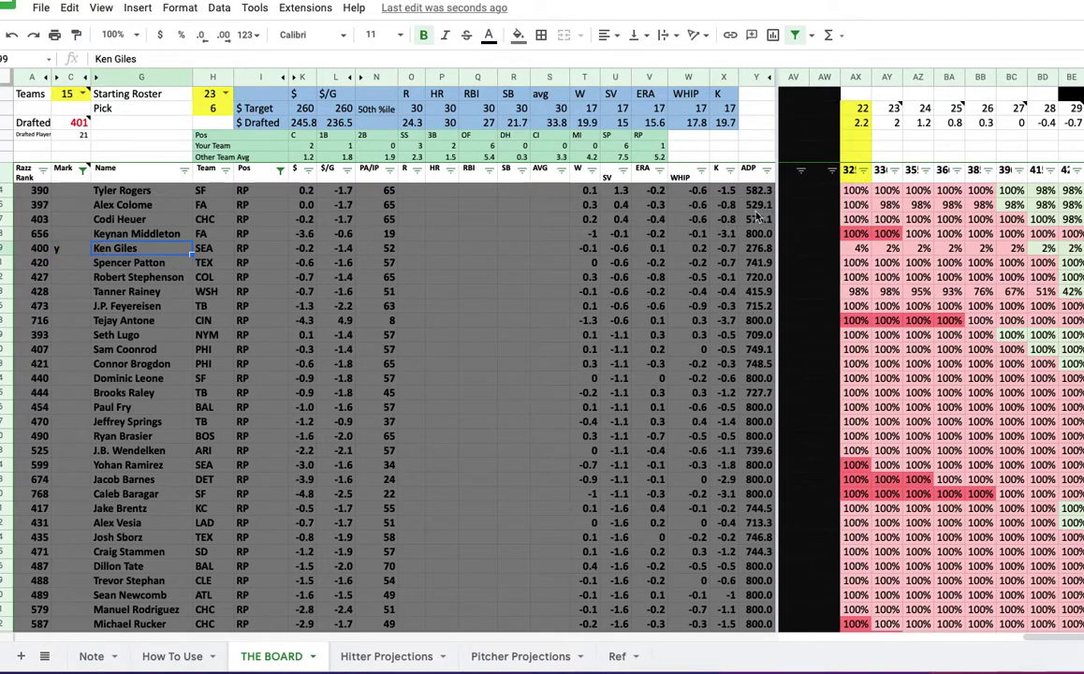
{"action": "scroll", "coordinate": [840, 213], "scroll_direction": "right", "scroll_amount": 2}
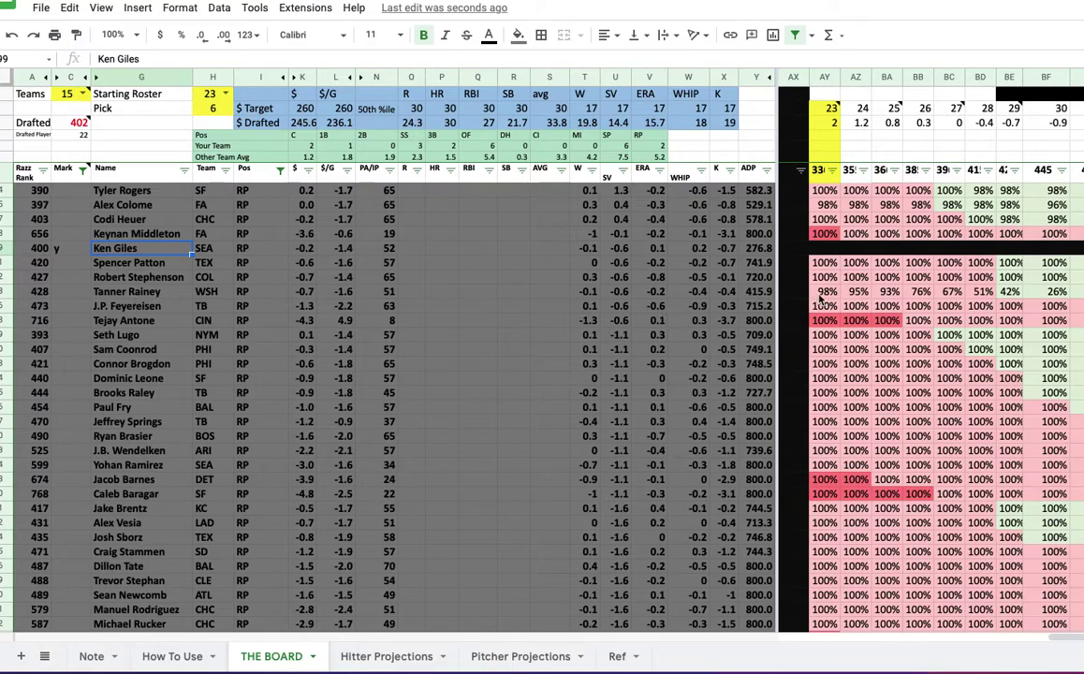
- Examine the remaining relievers' SV values, projections and availability percentages at the upcoming picks
{"action": "scroll", "coordinate": [814, 297], "scroll_direction": "down", "scroll_amount": 10}
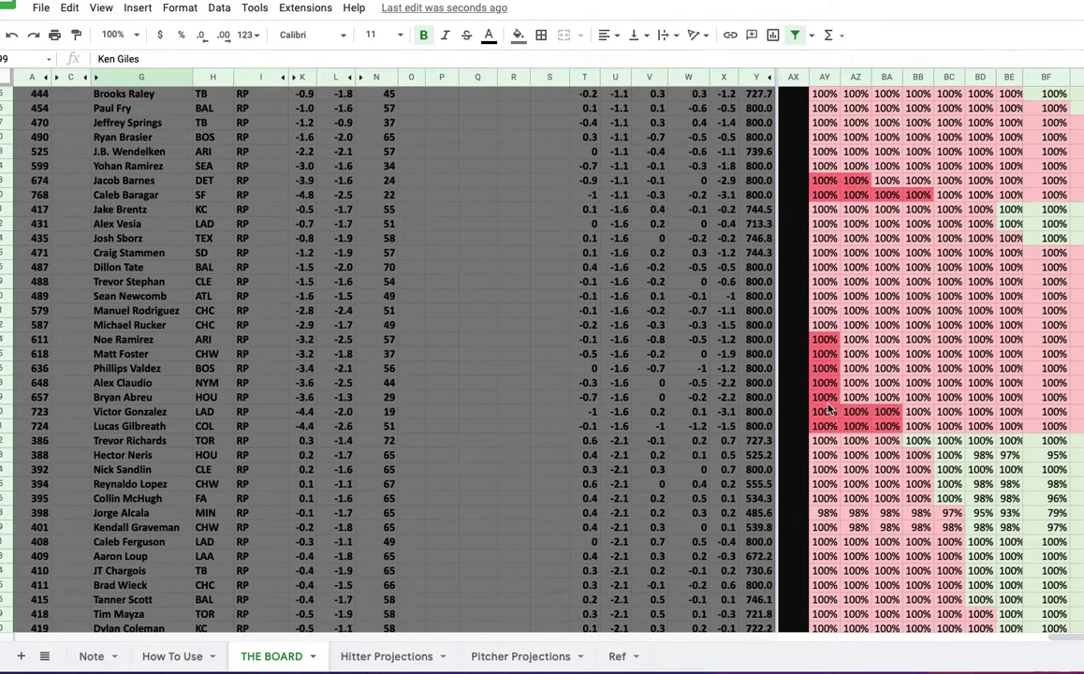
{"action": "scroll", "coordinate": [828, 409], "scroll_direction": "down", "scroll_amount": 5}
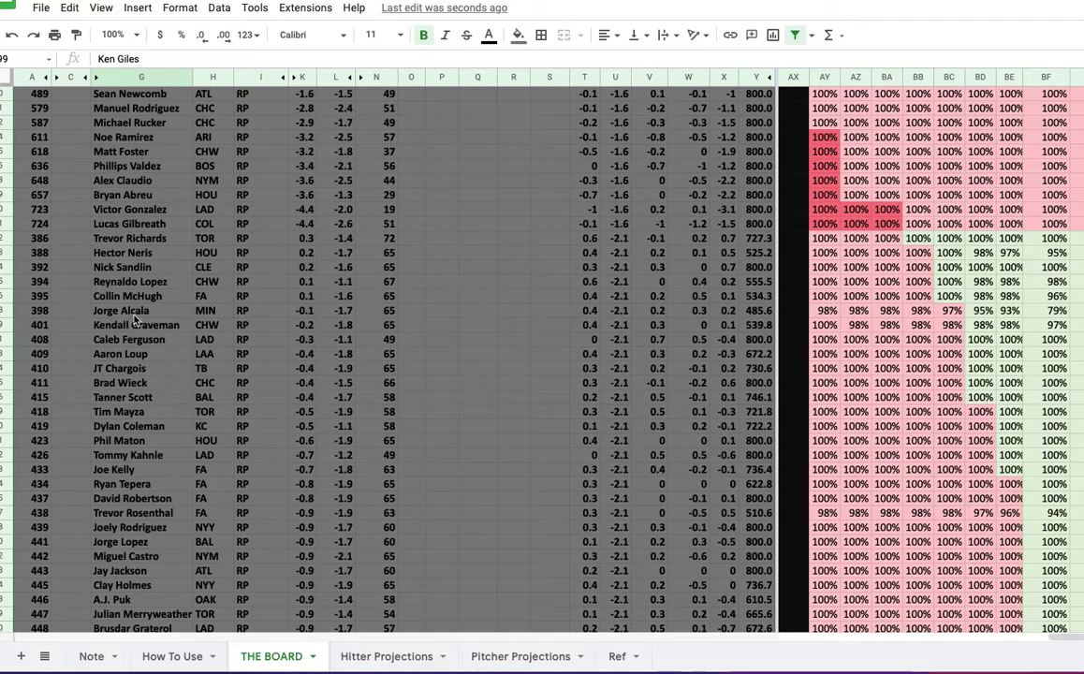
{"action": "scroll", "coordinate": [852, 388], "scroll_direction": "down", "scroll_amount": 3}
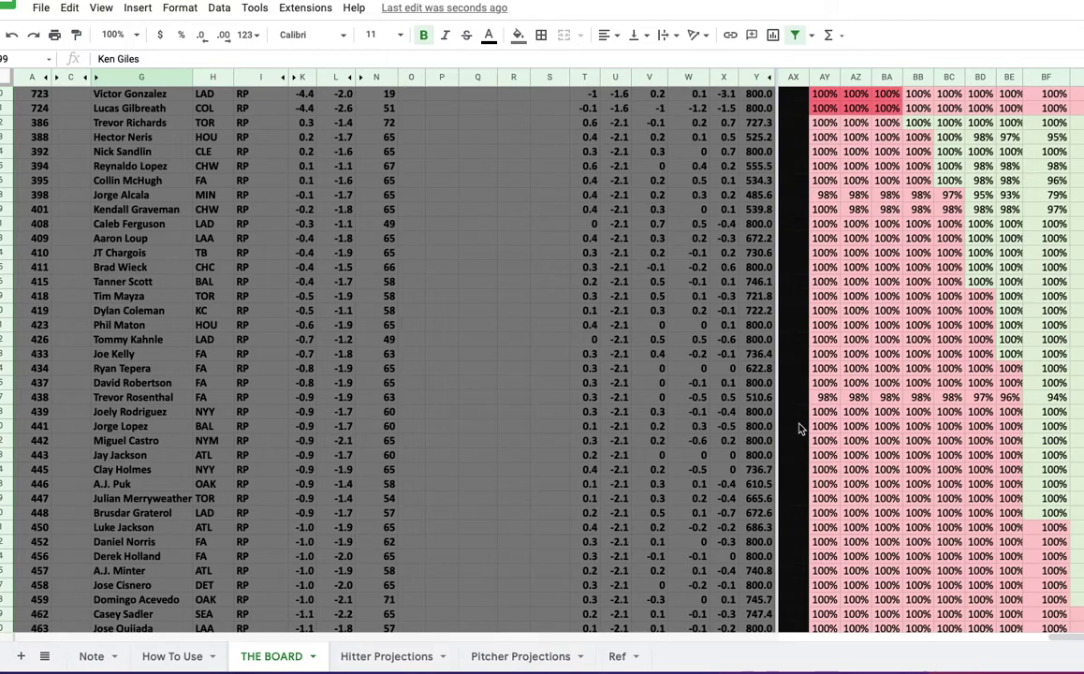
{"action": "scroll", "coordinate": [800, 426], "scroll_direction": "down", "scroll_amount": 2}
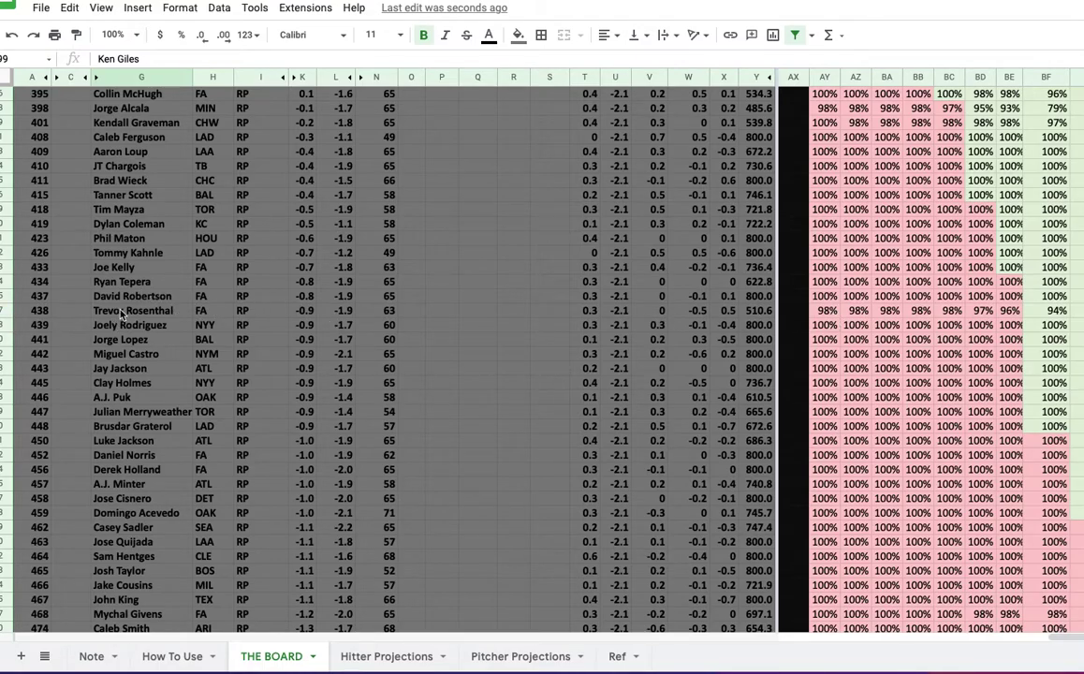
{"action": "scroll", "coordinate": [762, 290], "scroll_direction": "down", "scroll_amount": 18}
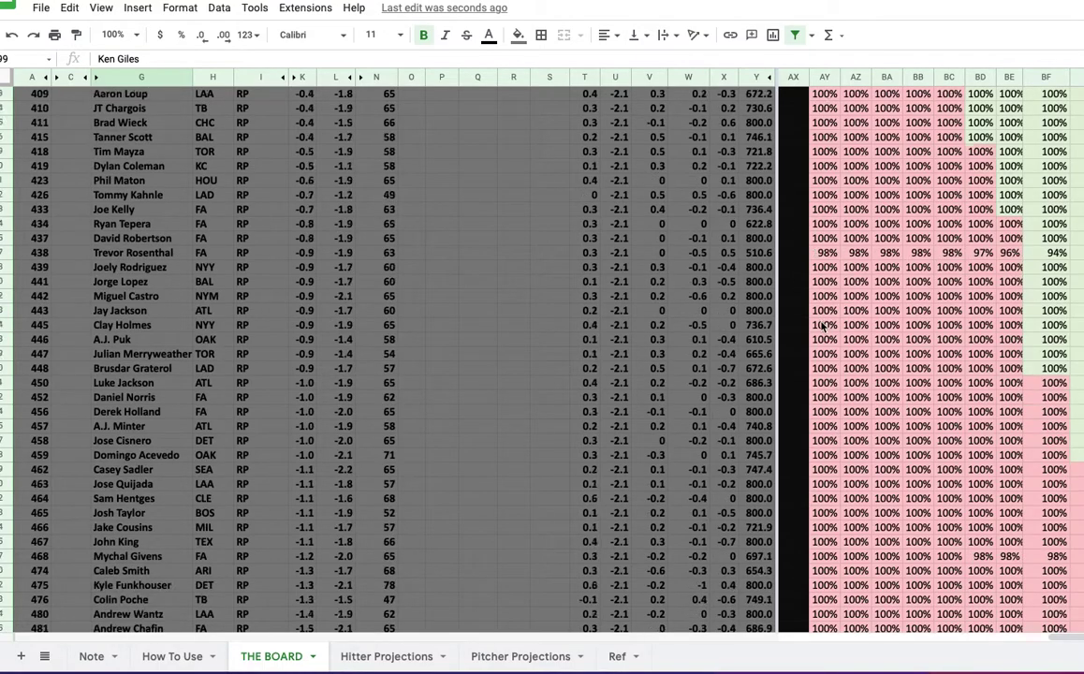
{"action": "scroll", "coordinate": [813, 341], "scroll_direction": "down", "scroll_amount": 16}
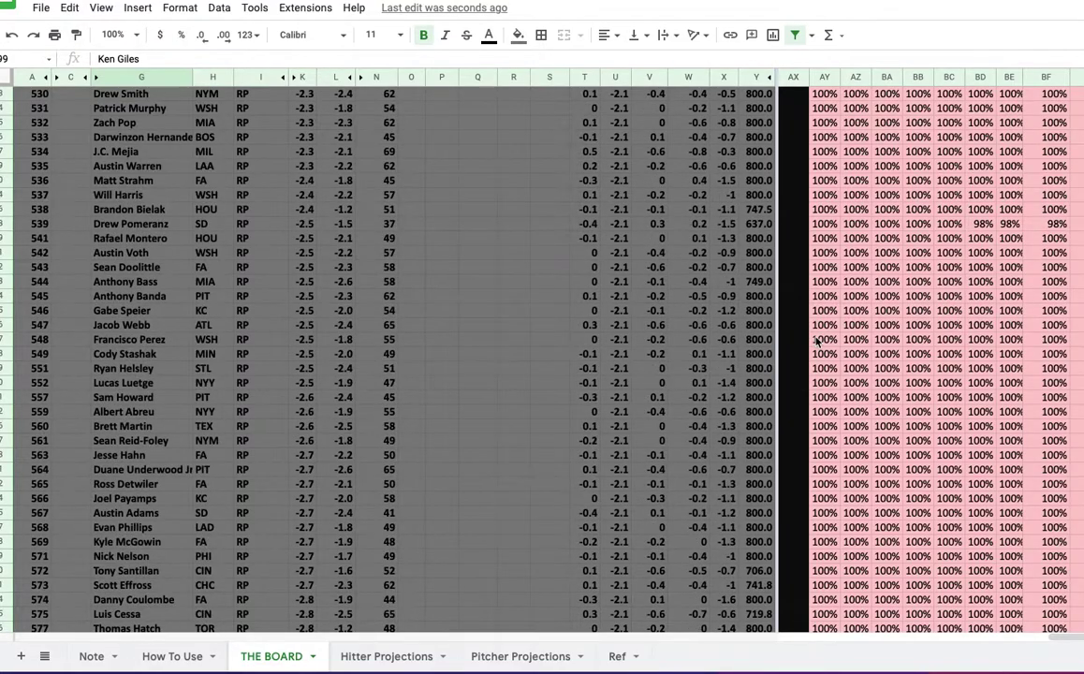
{"action": "scroll", "coordinate": [814, 341], "scroll_direction": "down", "scroll_amount": 20}
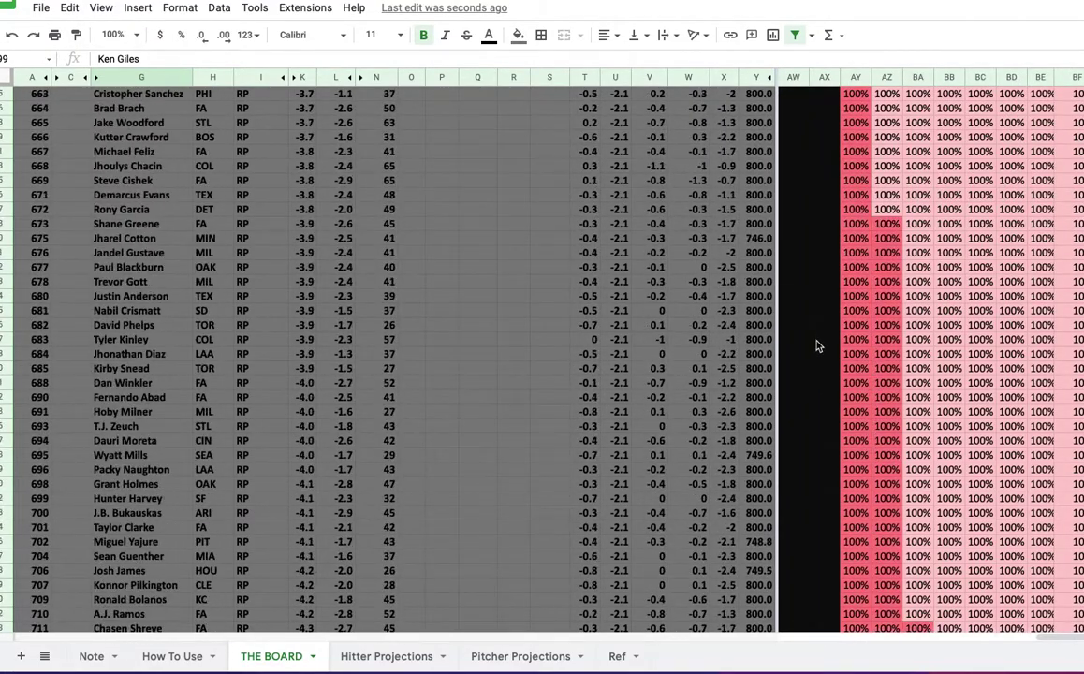
{"action": "scroll", "coordinate": [816, 346], "scroll_direction": "down", "scroll_amount": 5}
{"action": "scroll", "coordinate": [816, 347], "scroll_direction": "up", "scroll_amount": 20}
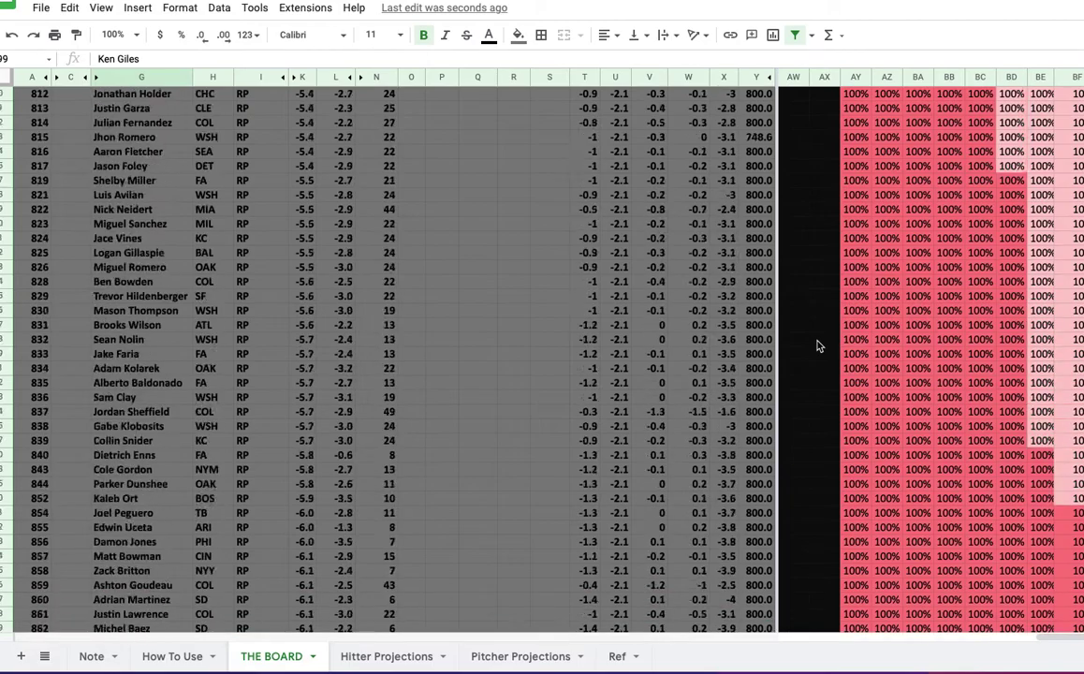
{"action": "scroll", "coordinate": [824, 342], "scroll_direction": "up", "scroll_amount": 20}
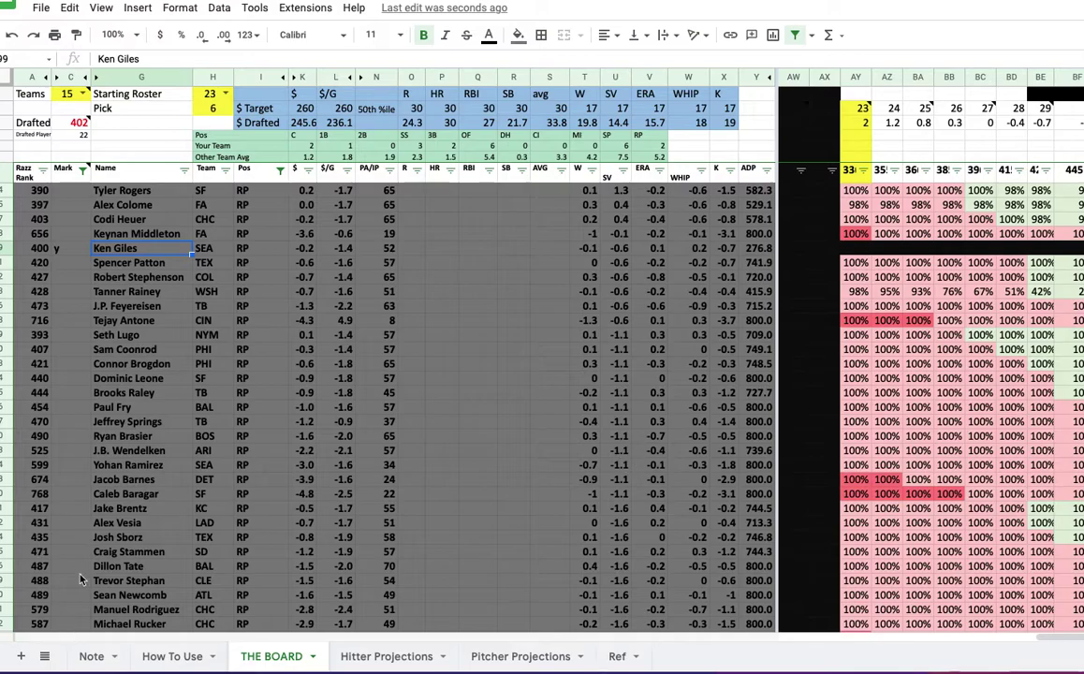
{"action": "scroll", "coordinate": [122, 500], "scroll_direction": "down", "scroll_amount": 10}
{"action": "left_click", "coordinate": [122, 499]}
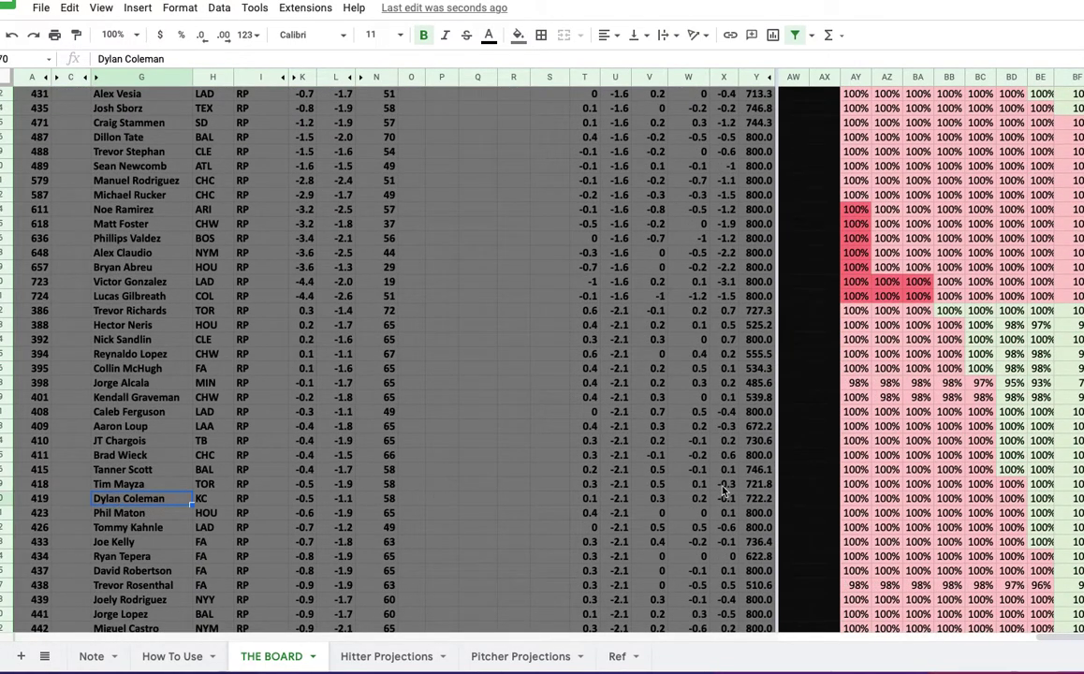
{"action": "scroll", "coordinate": [274, 426], "scroll_direction": "up", "scroll_amount": 10}
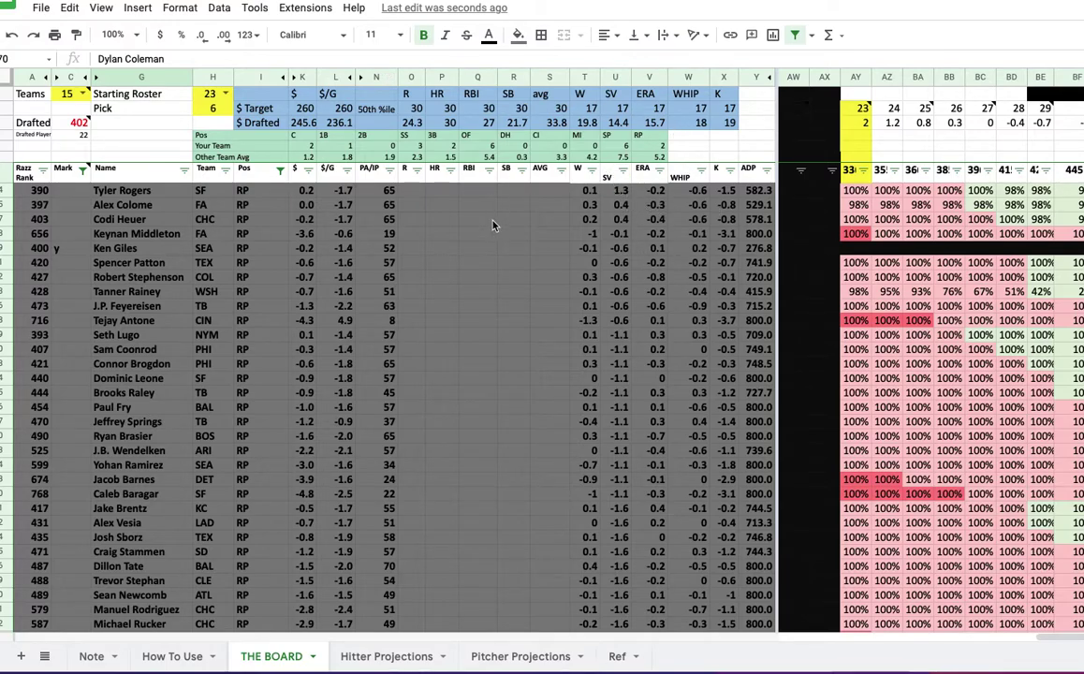
{"action": "left_click", "coordinate": [68, 195]}
{"action": "type", "text": "y"}
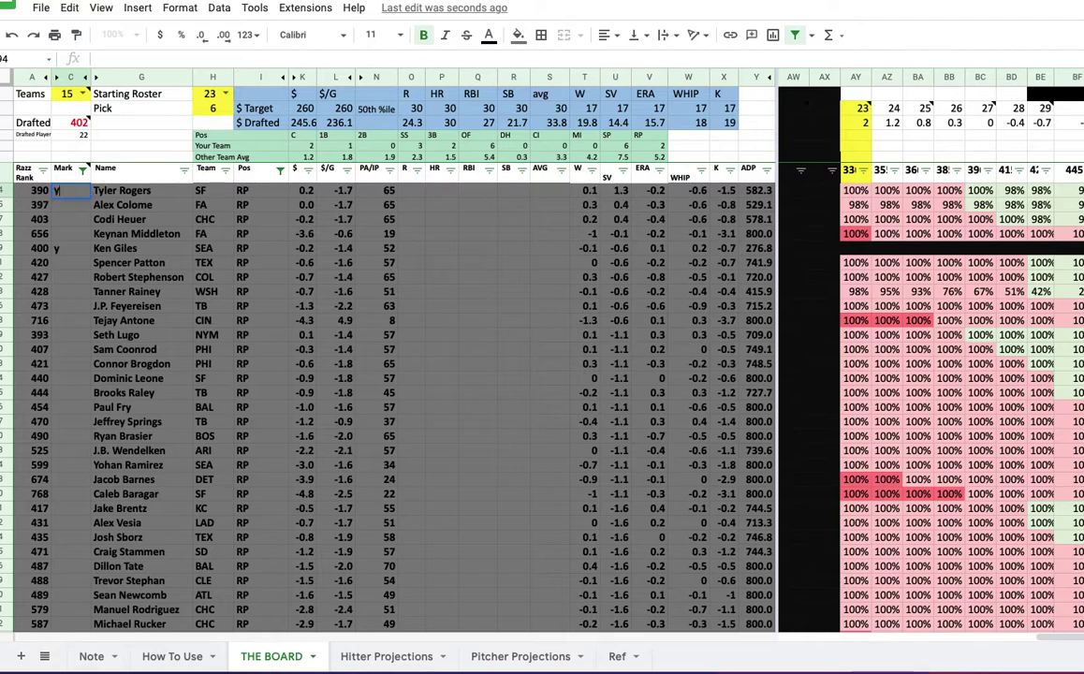
{"action": "left_click", "coordinate": [118, 195]}
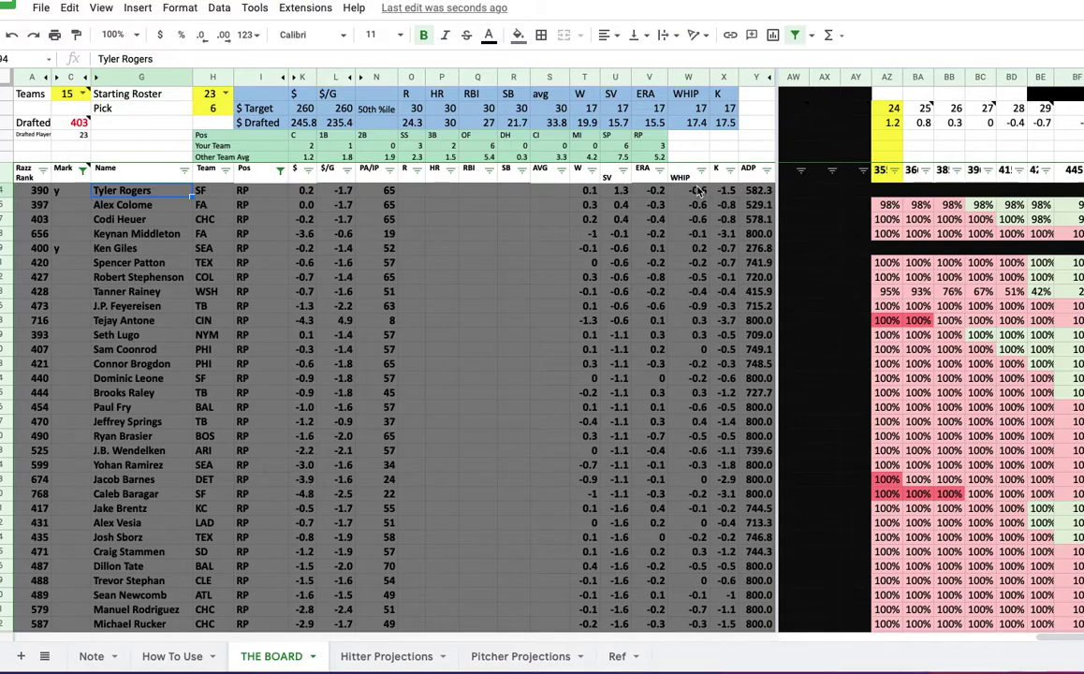
{"action": "scroll", "coordinate": [671, 393], "scroll_direction": "down", "scroll_amount": 3}
{"action": "scroll", "coordinate": [671, 393], "scroll_direction": "up", "scroll_amount": 3}
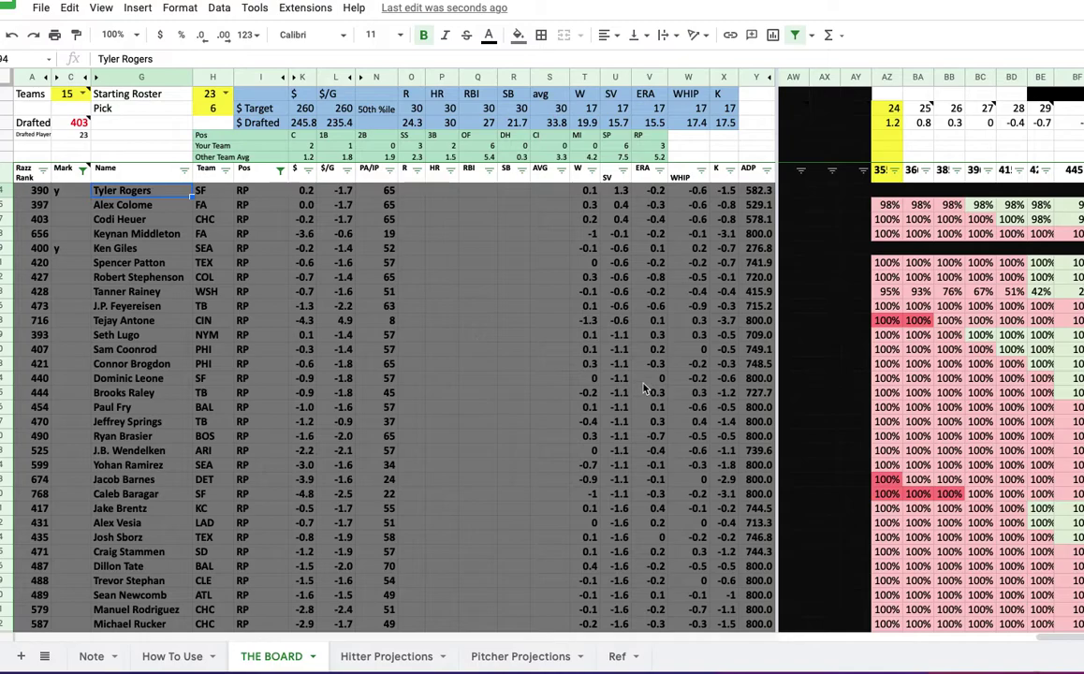
{"action": "left_click", "coordinate": [70, 312]}
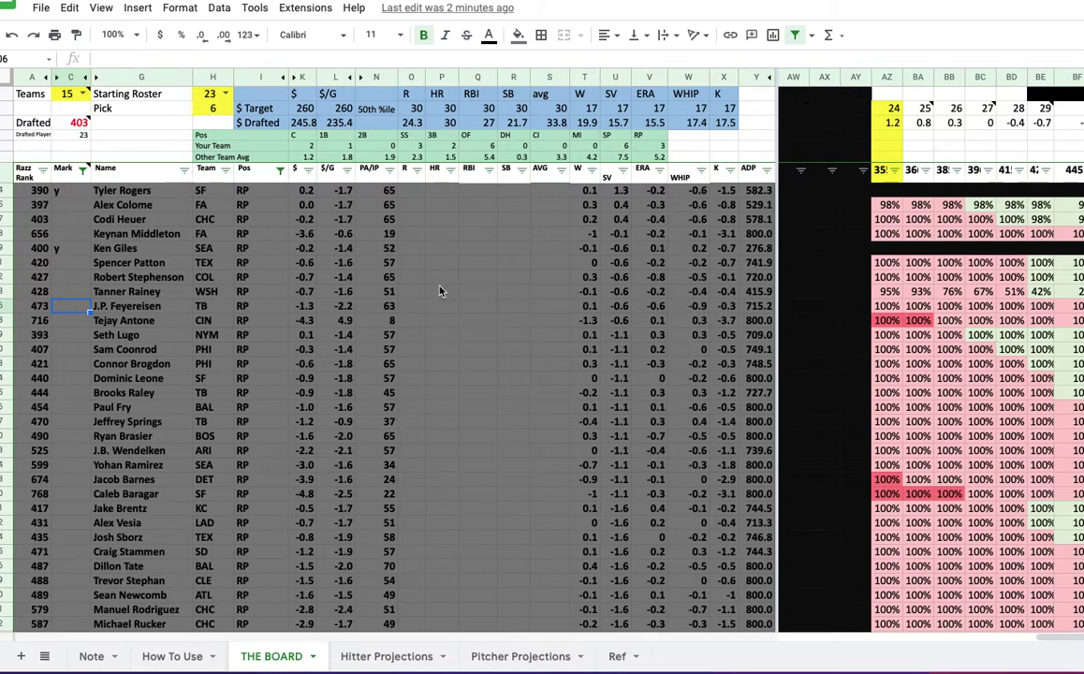
{"action": "left_click", "coordinate": [76, 253]}
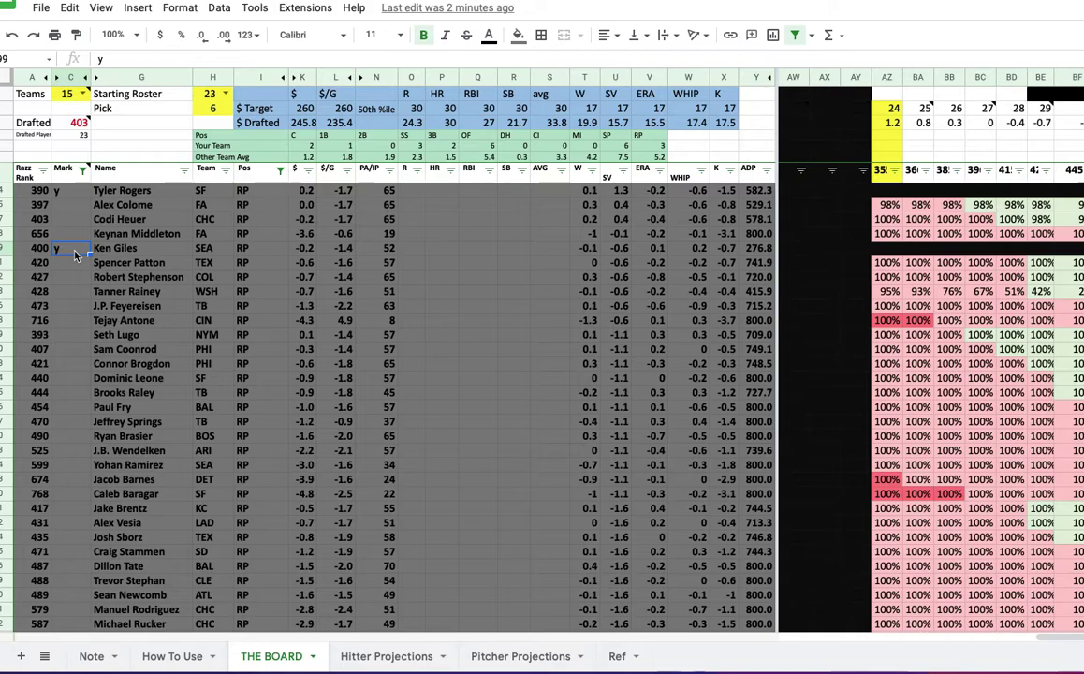
{"action": "key", "text": "Delete"}
{"action": "key", "text": "Right"}
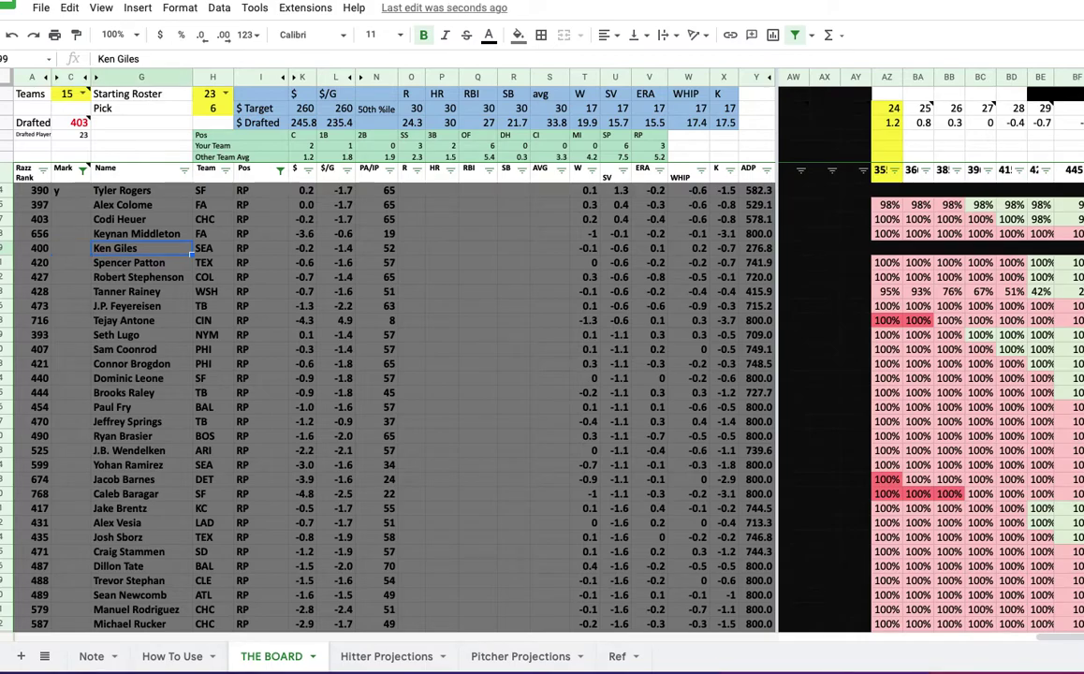
{"action": "left_click", "coordinate": [70, 190]}
{"action": "key", "text": "Delete"}
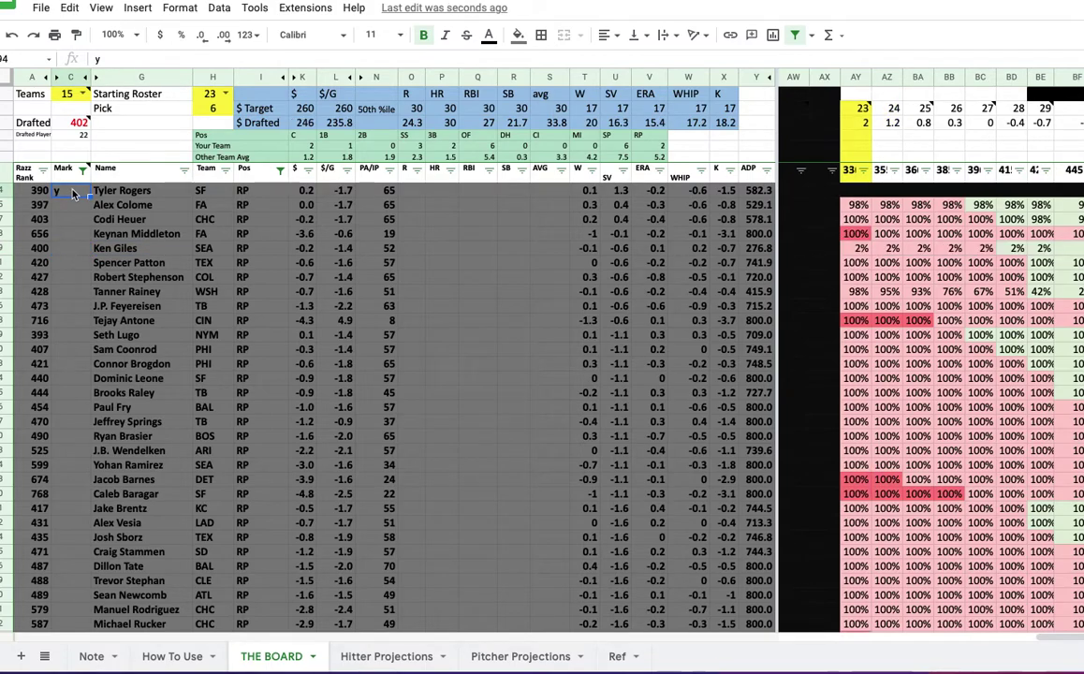
{"action": "key", "text": "Right"}
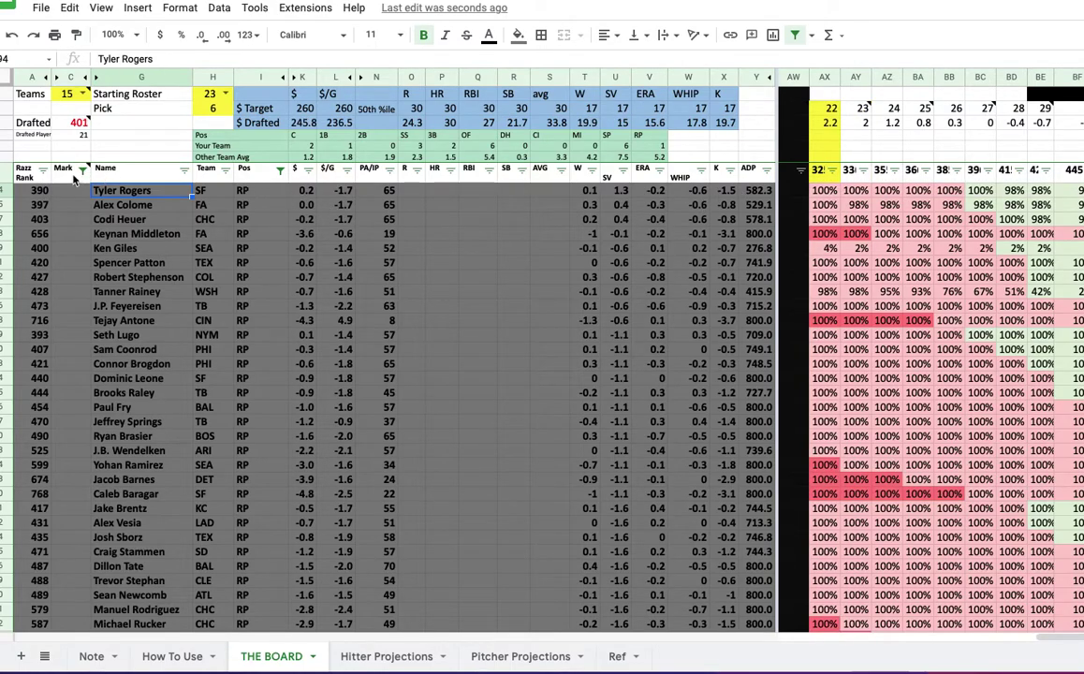
{"action": "mouse_move", "coordinate": [81, 172]}
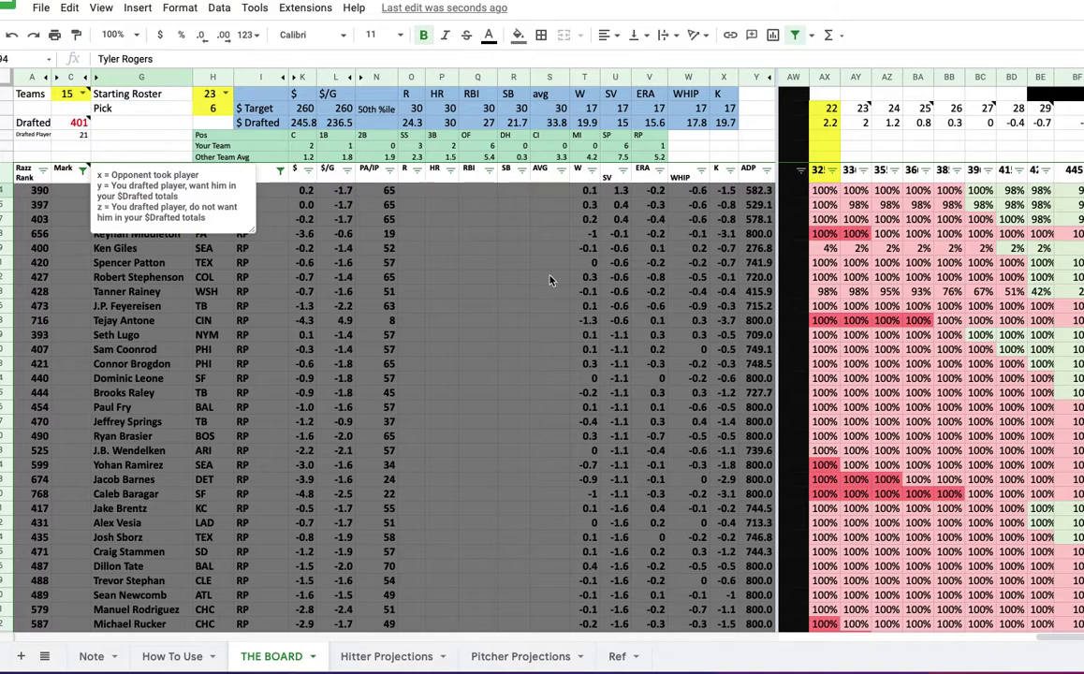
{"action": "left_click", "coordinate": [70, 192]}
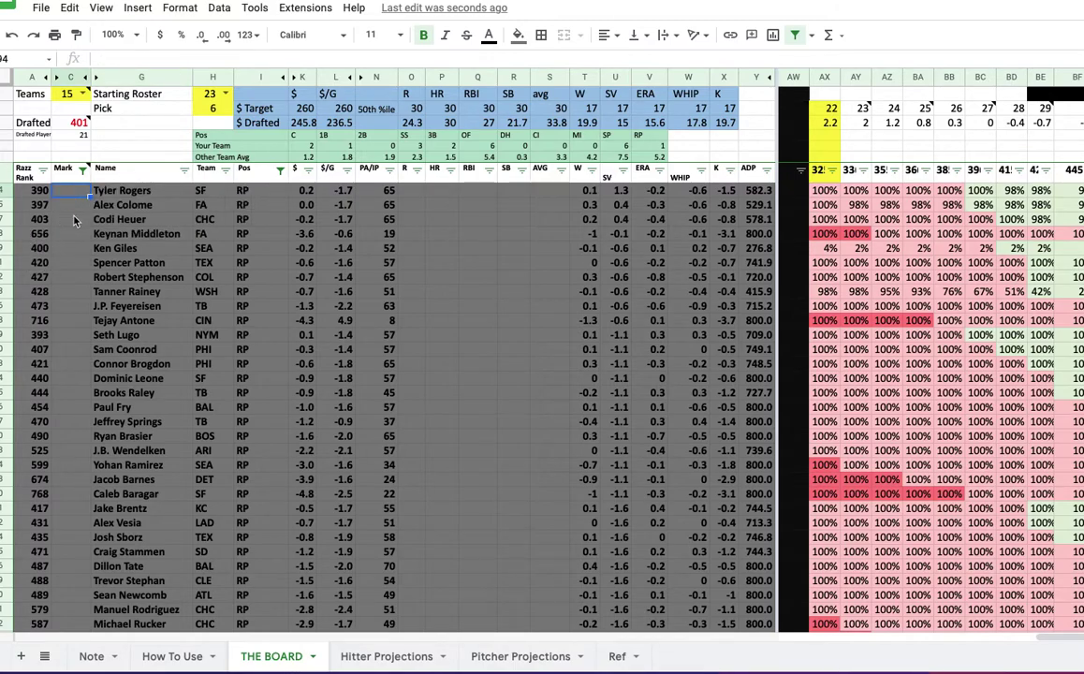
{"action": "type", "text": "y"}
{"action": "left_click", "coordinate": [76, 248]}
{"action": "type", "text": "y"}
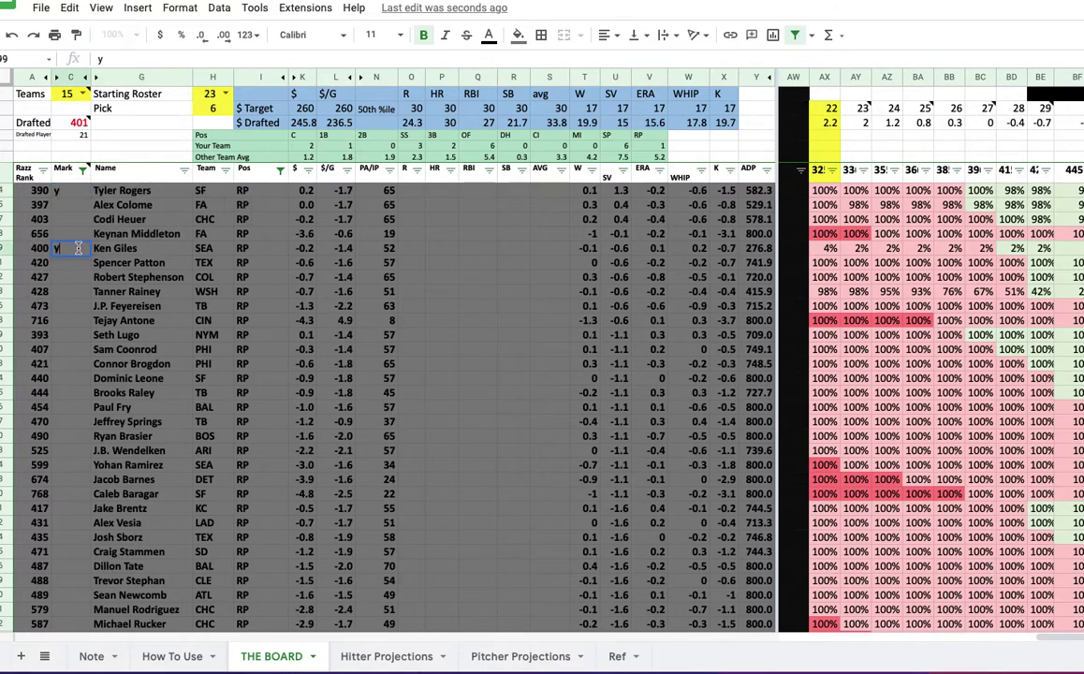
{"action": "key", "text": "Tab"}
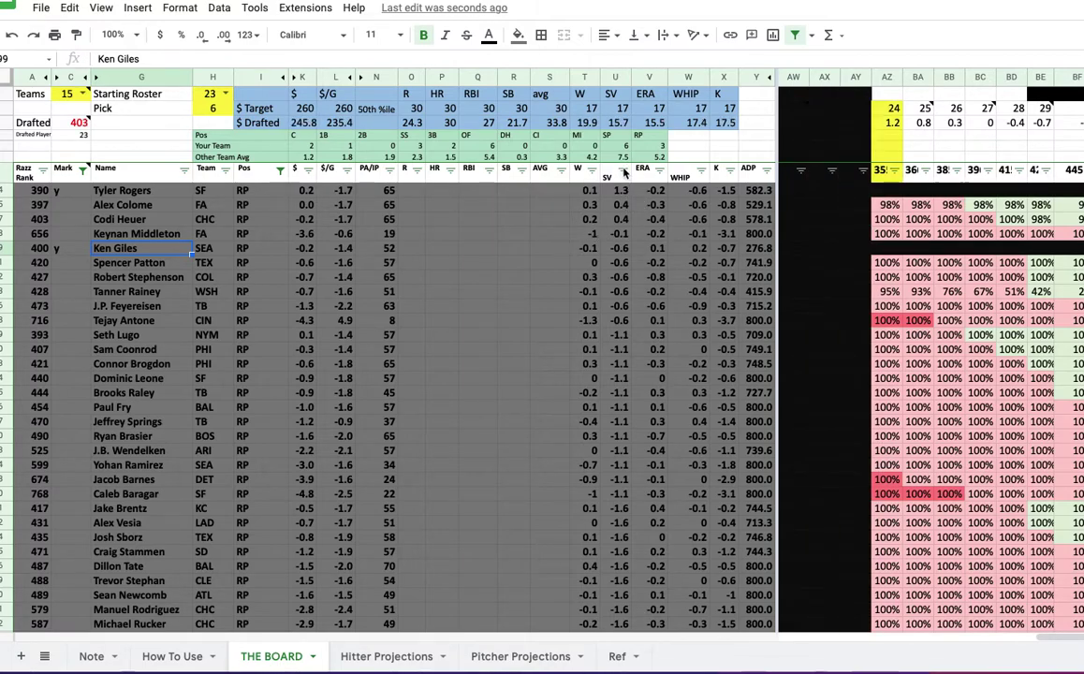
- Filter the Pos column to exclude RP and SP, and sort the hitters by SB from Z to A
{"action": "left_click", "coordinate": [278, 172]}
{"action": "left_click", "coordinate": [94, 359]}
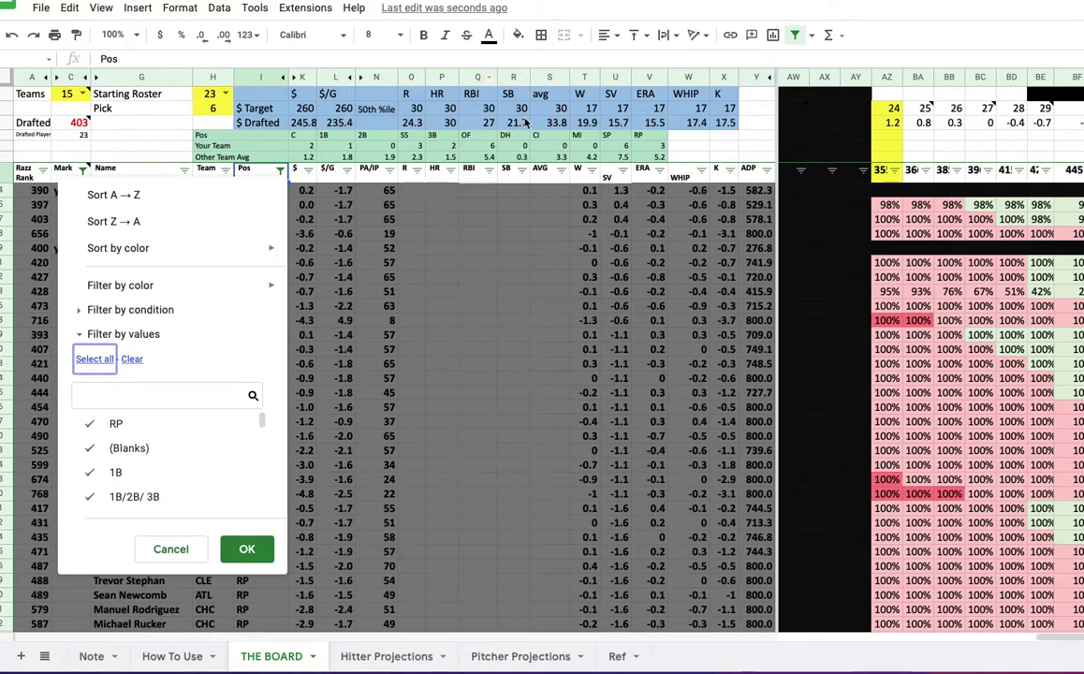
{"action": "left_click", "coordinate": [116, 424]}
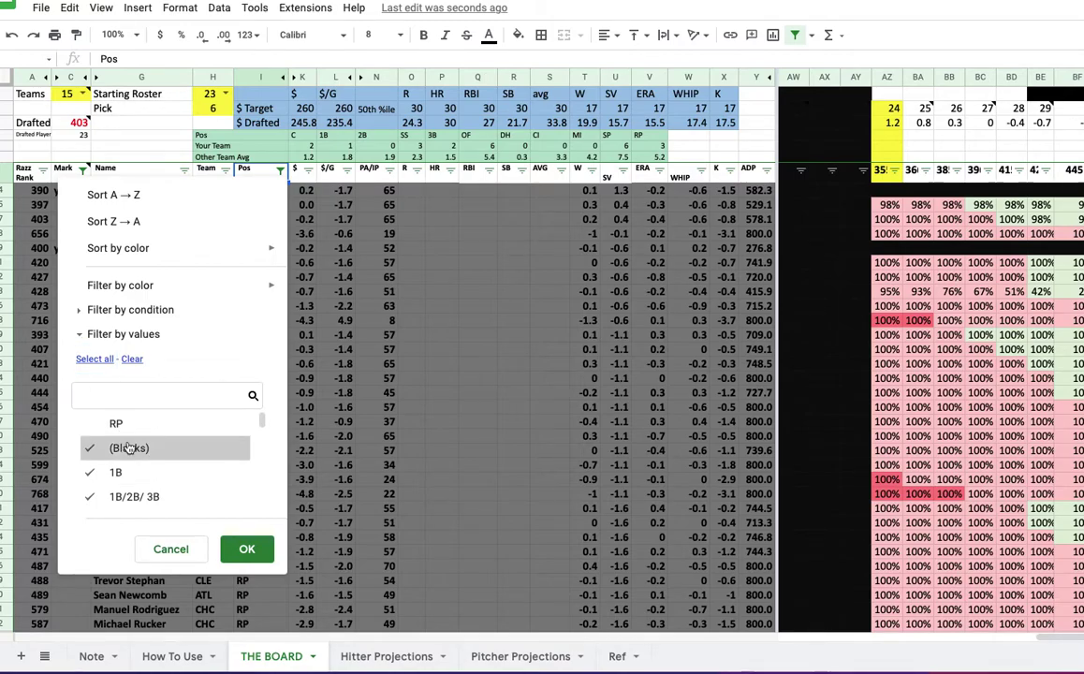
{"action": "left_click", "coordinate": [95, 359]}
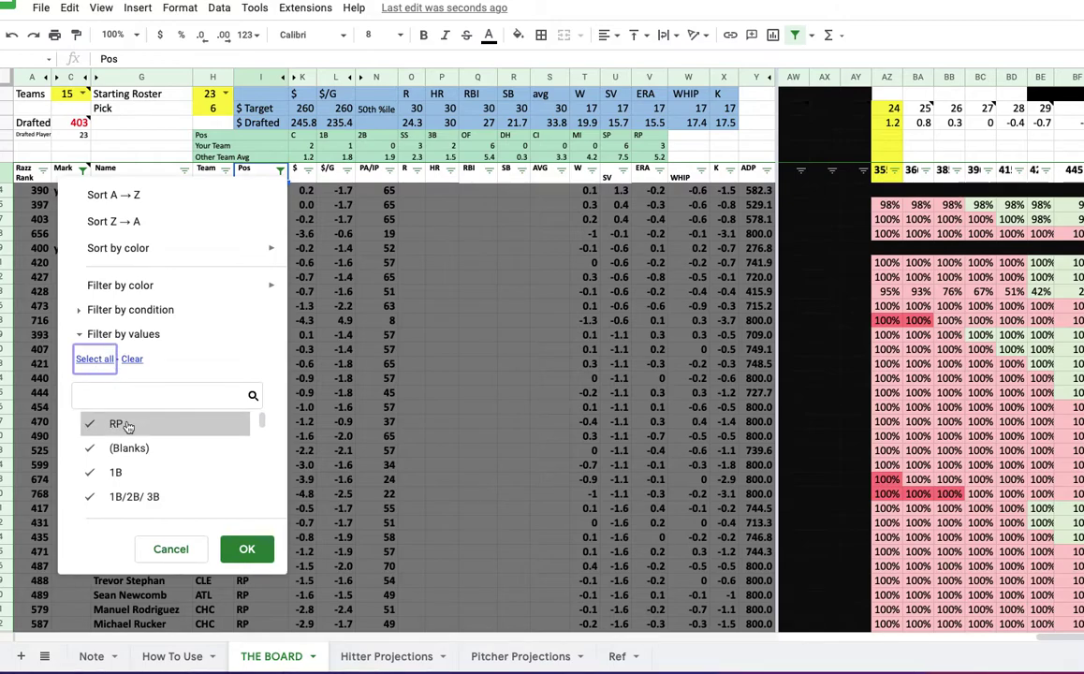
{"action": "left_click", "coordinate": [126, 422]}
{"action": "type", "text": "sp"}
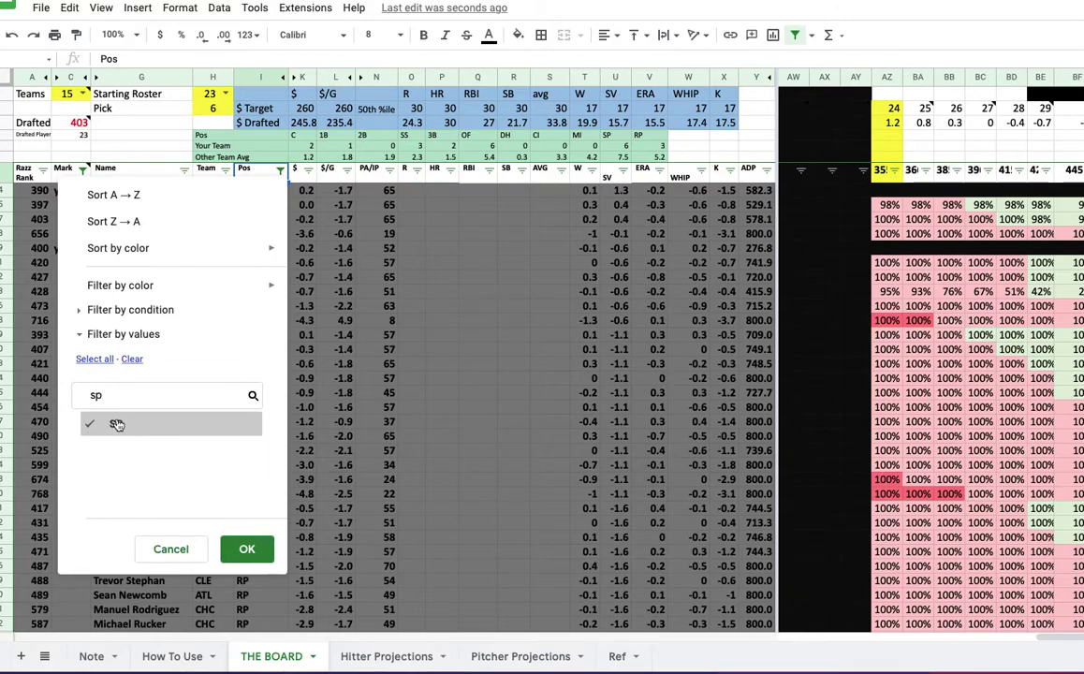
{"action": "left_click", "coordinate": [116, 423]}
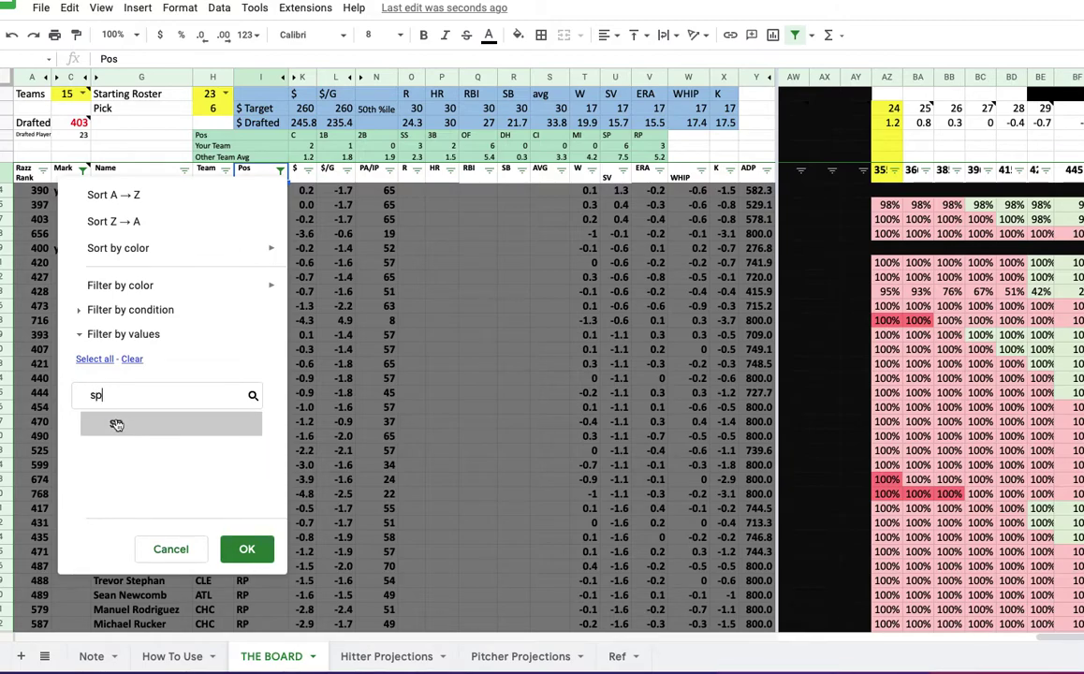
{"action": "left_click", "coordinate": [247, 550]}
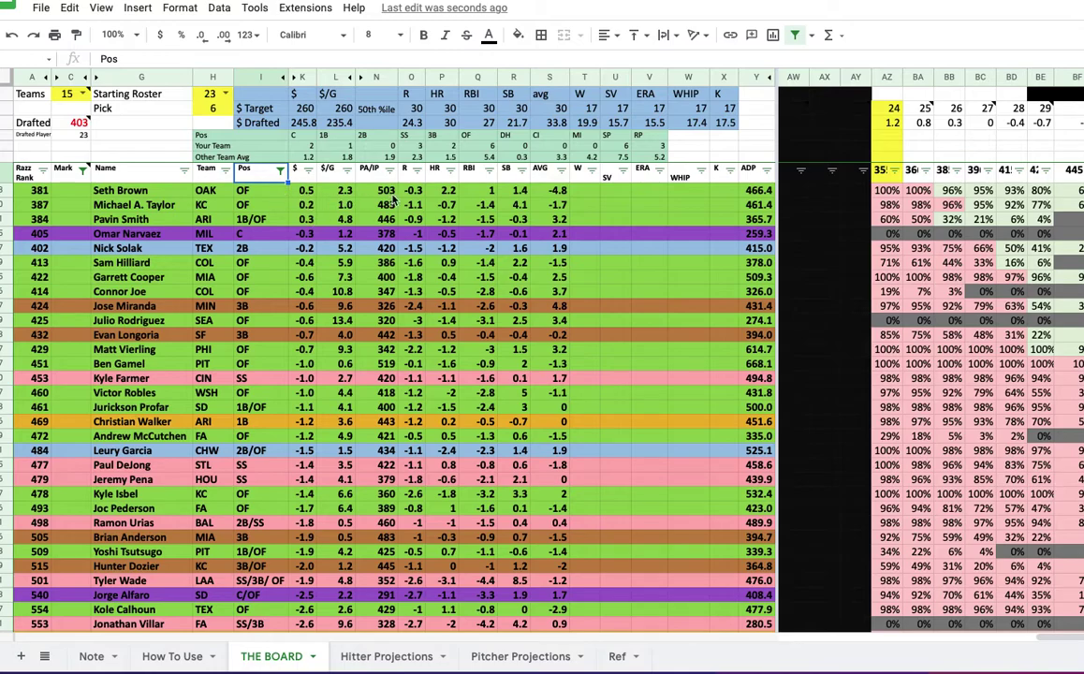
{"action": "left_click", "coordinate": [522, 170]}
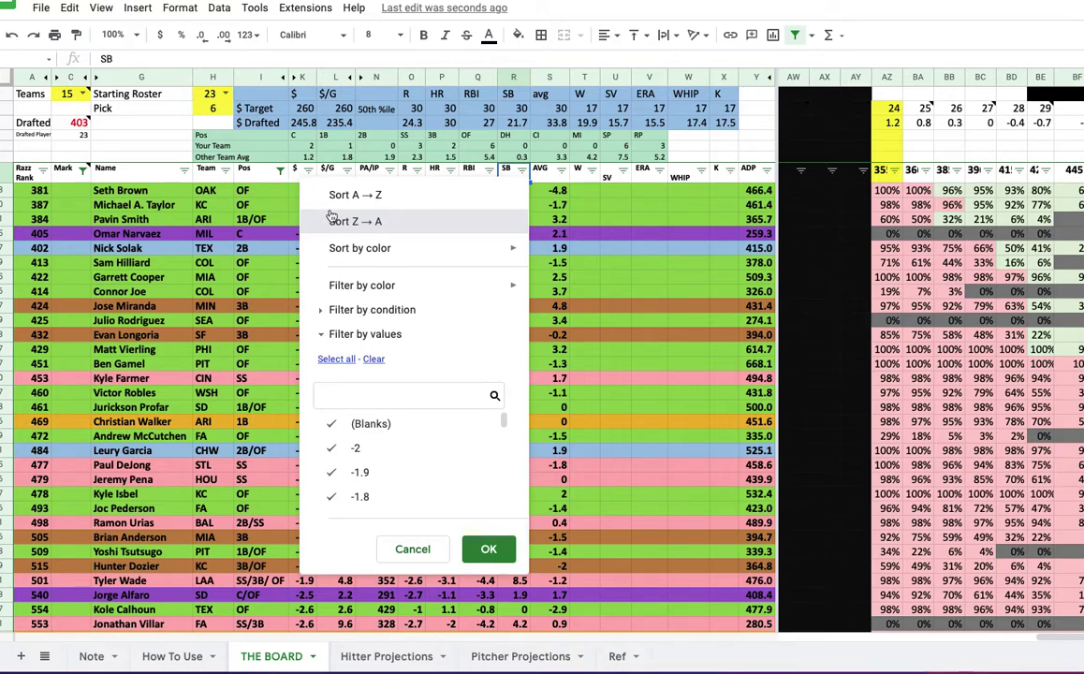
{"action": "left_click", "coordinate": [419, 232]}
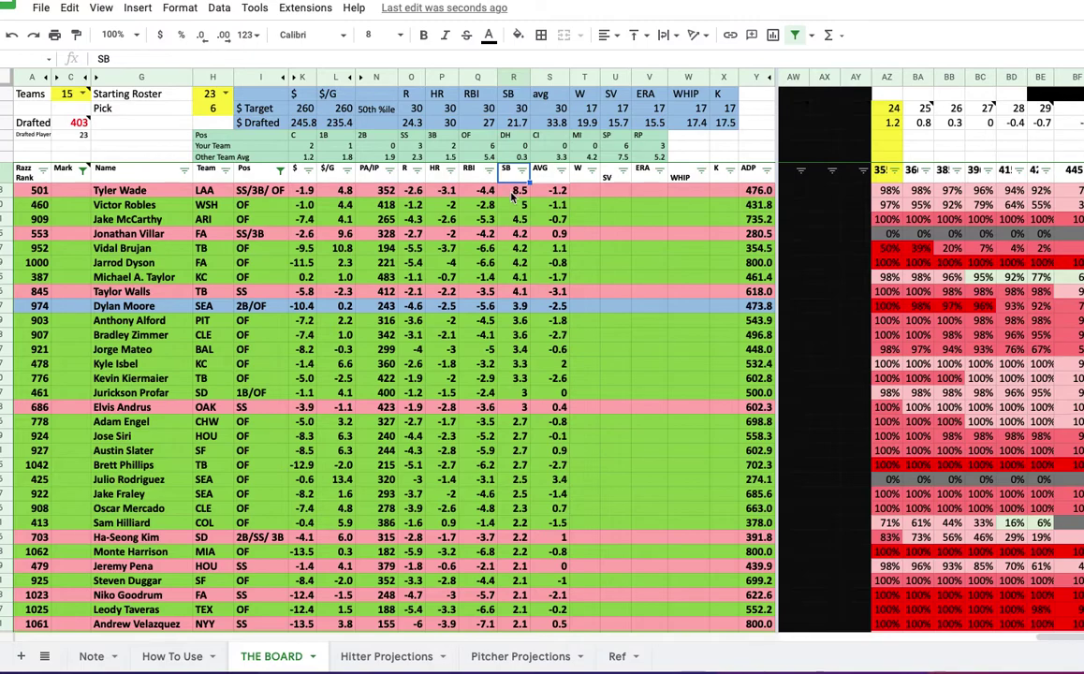
- Try marking Tyler Wade with y, check the updated category totals, and clear the mark again
{"action": "left_click", "coordinate": [77, 192]}
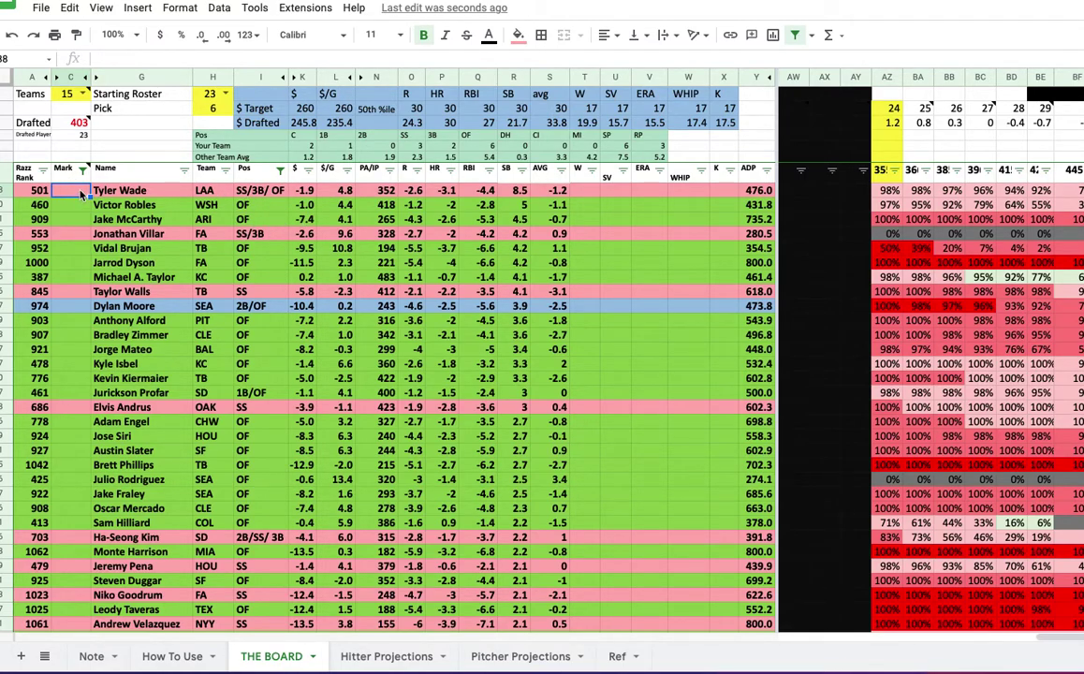
{"action": "type", "text": "y"}
{"action": "key", "text": "Tab"}
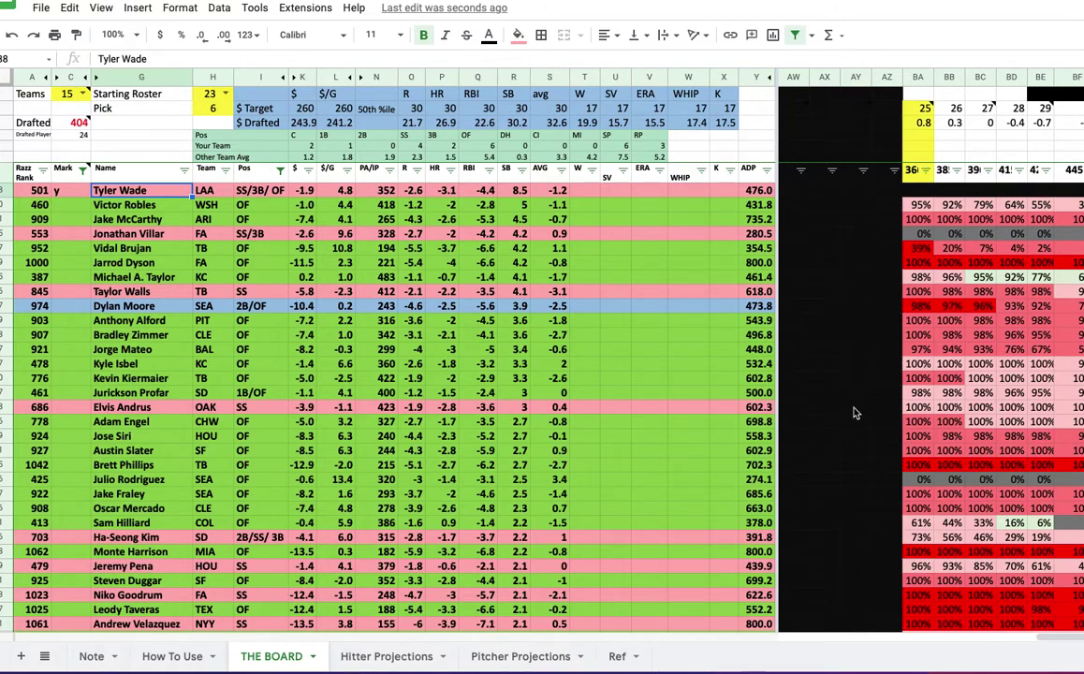
{"action": "left_click", "coordinate": [63, 192]}
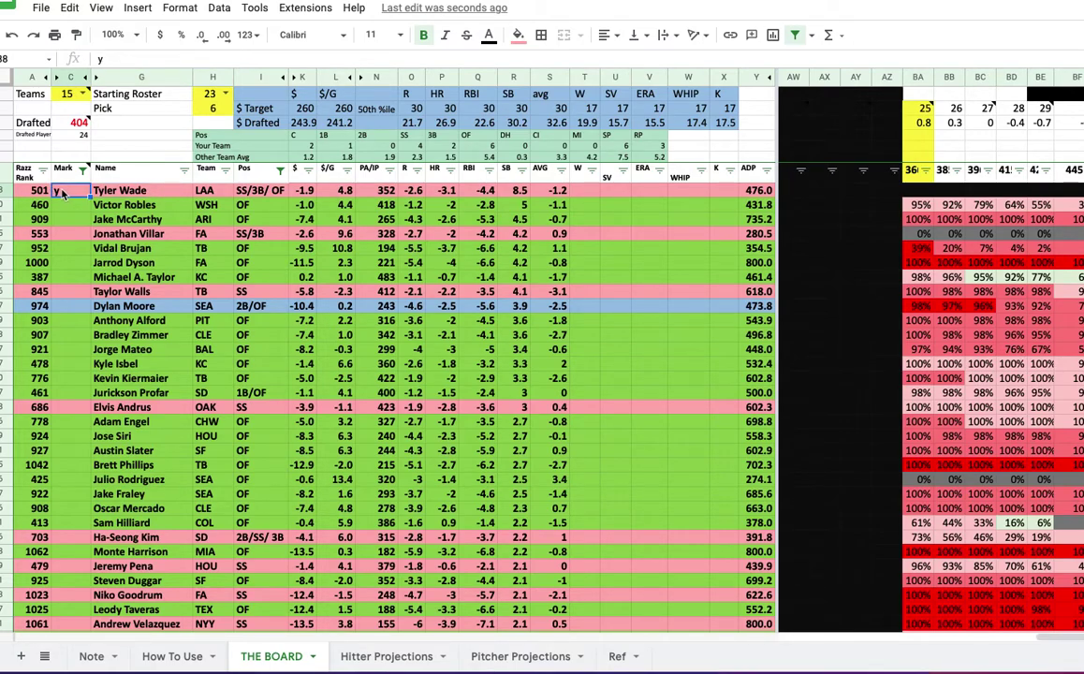
{"action": "key", "text": "Delete"}
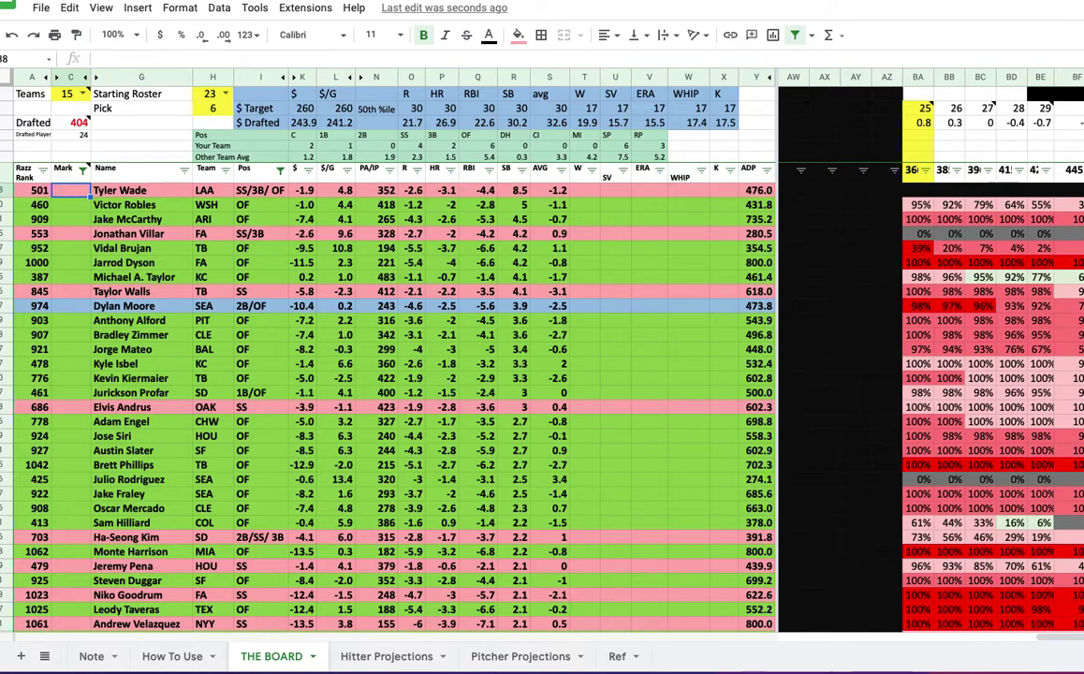
{"action": "key", "text": "Right"}
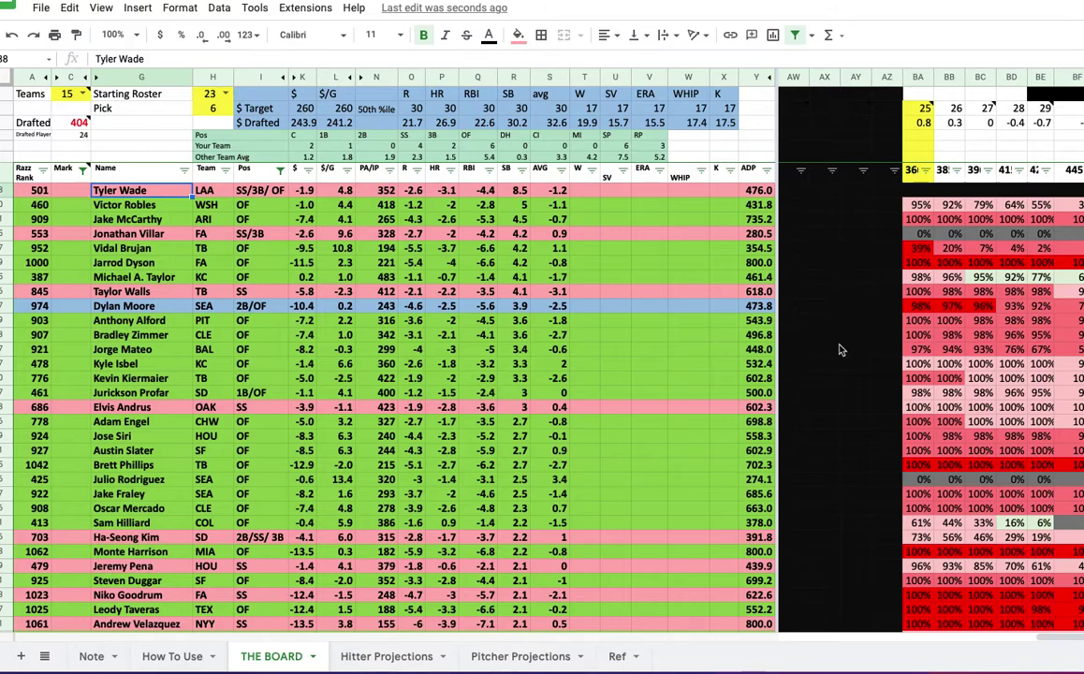
{"action": "scroll", "coordinate": [838, 348], "scroll_direction": "right", "scroll_amount": 3}
{"action": "scroll", "coordinate": [839, 349], "scroll_direction": "left", "scroll_amount": 2}
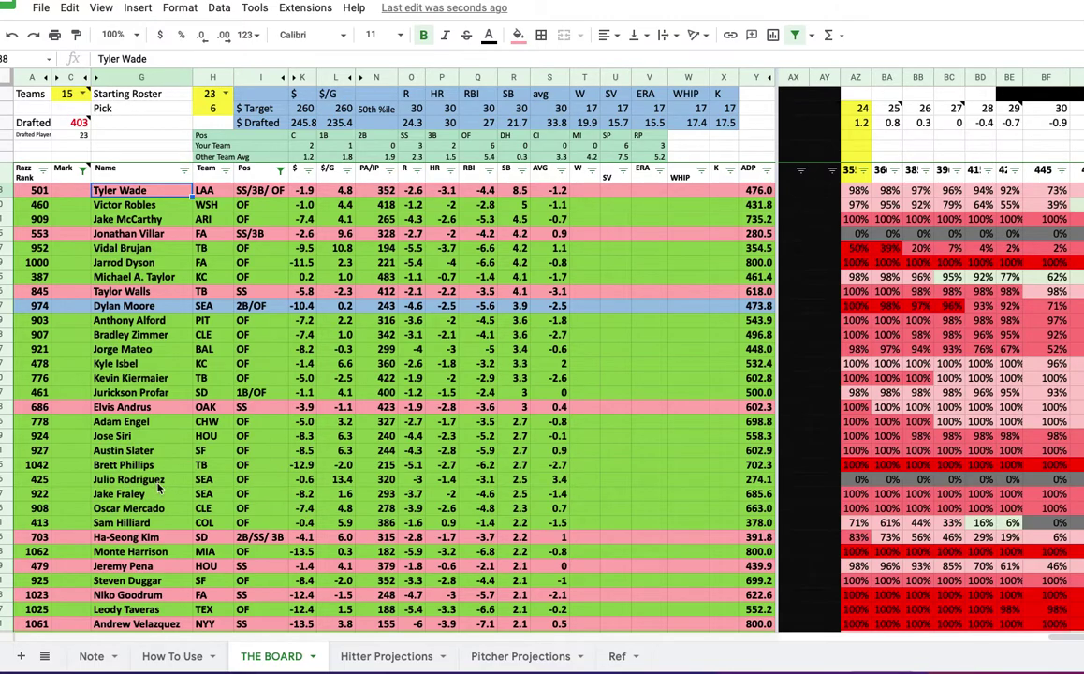
- Check Julio Rodriguez's availability at the current pick and enter y in his Mark cell
{"action": "left_click", "coordinate": [849, 480]}
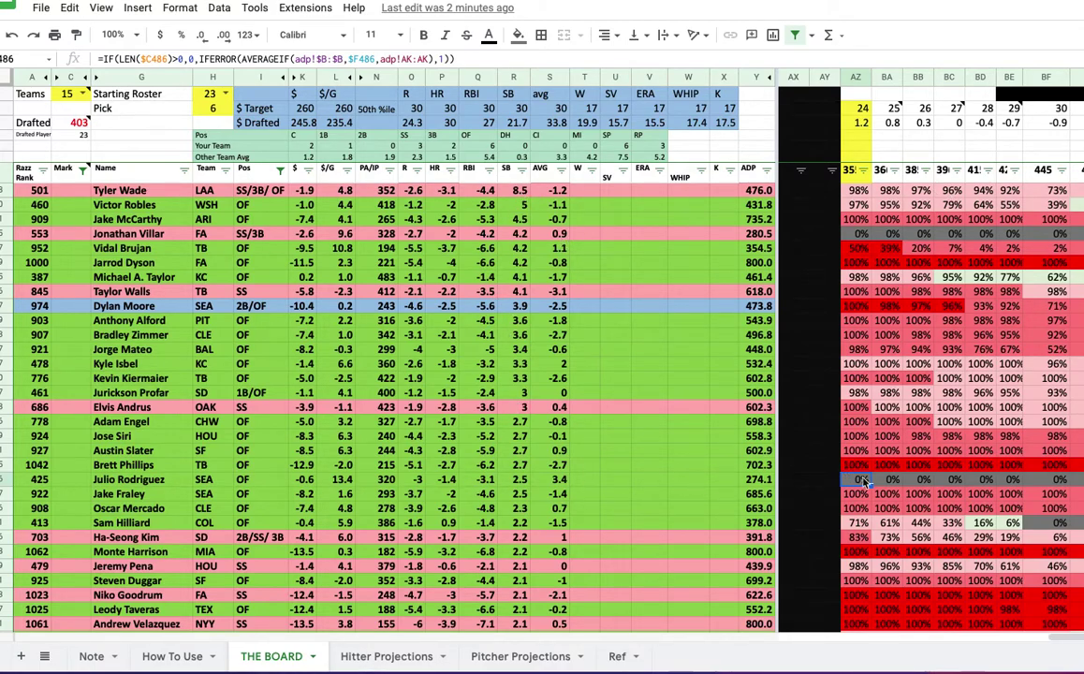
{"action": "left_click", "coordinate": [67, 479]}
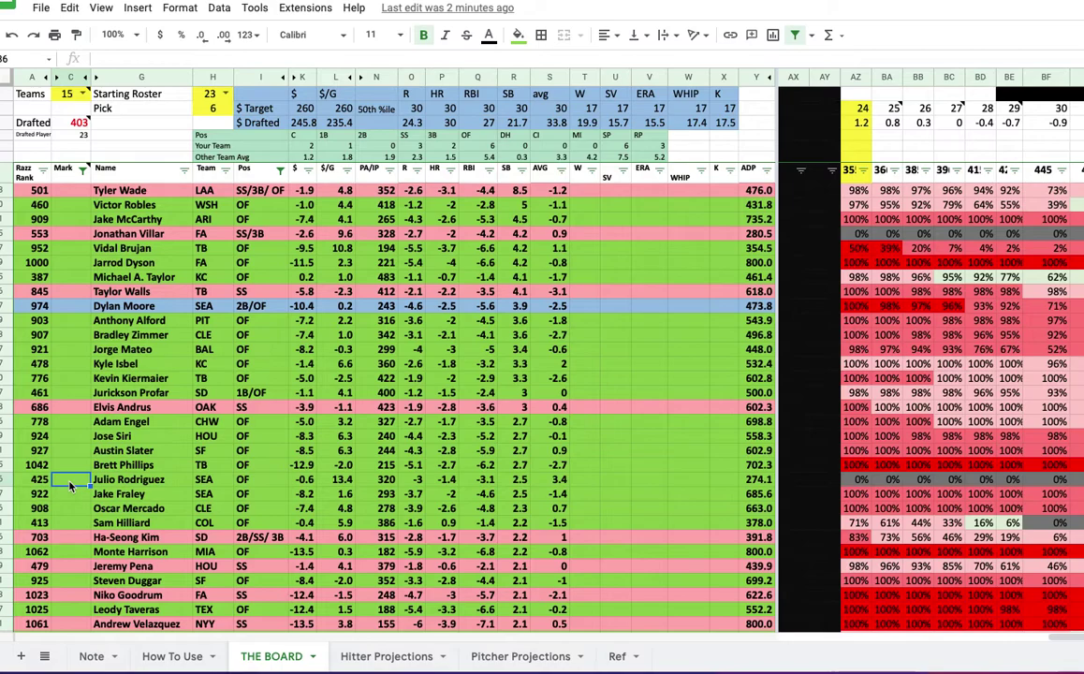
{"action": "type", "text": "y"}
{"action": "key", "text": "Tab"}
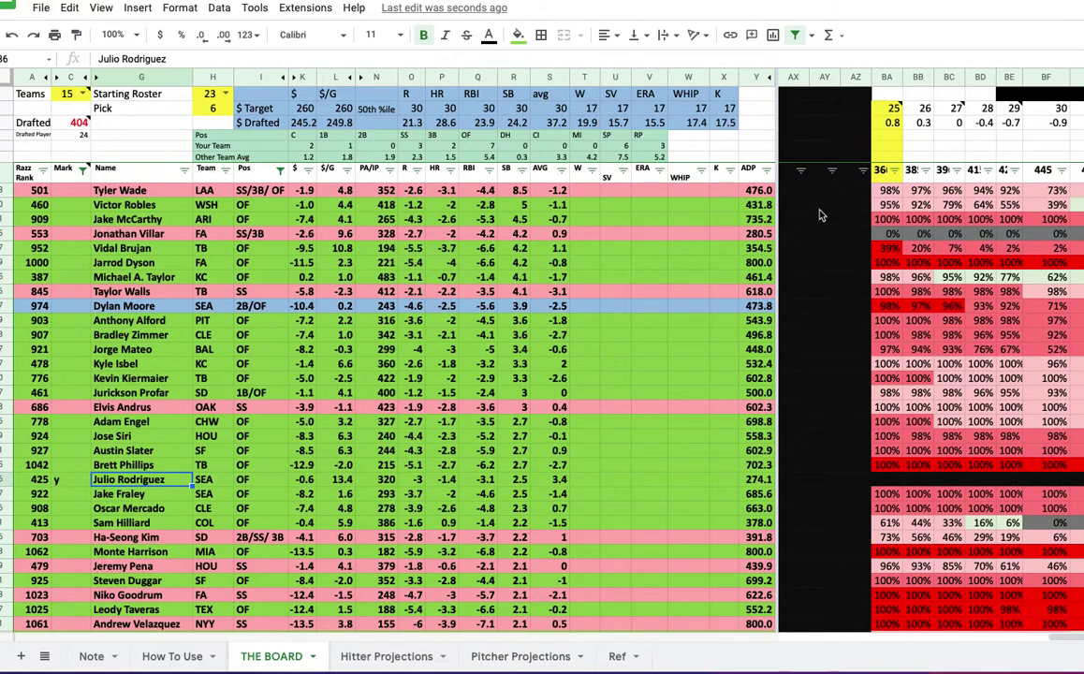
{"action": "left_click", "coordinate": [63, 190]}
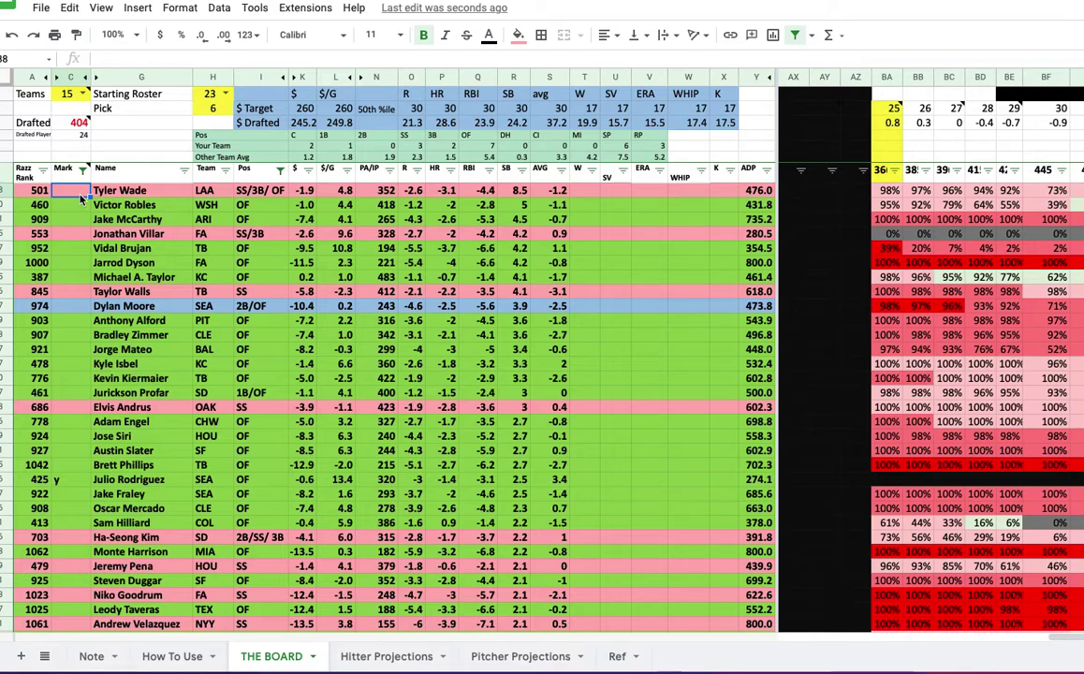
{"action": "type", "text": "y"}
{"action": "key", "text": "Tab"}
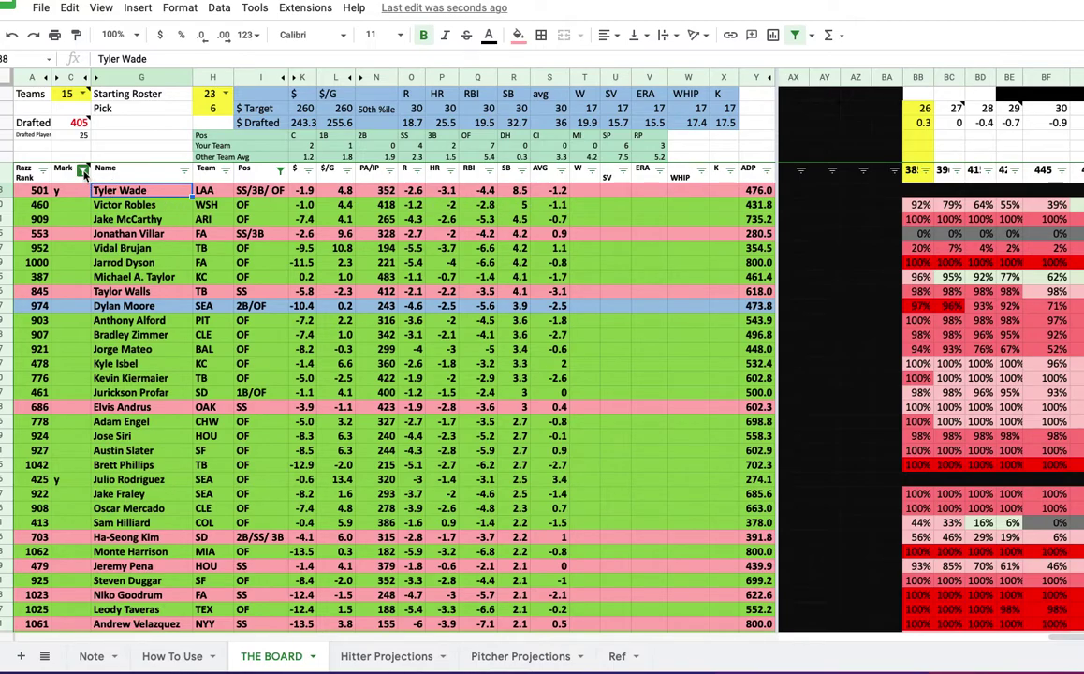
- Filter the Mark column to show only the players marked y
{"action": "left_click", "coordinate": [82, 171]}
{"action": "left_click", "coordinate": [140, 476]}
{"action": "left_click", "coordinate": [148, 423]}
{"action": "left_click", "coordinate": [266, 549]}
{"action": "left_click", "coordinate": [154, 262]}
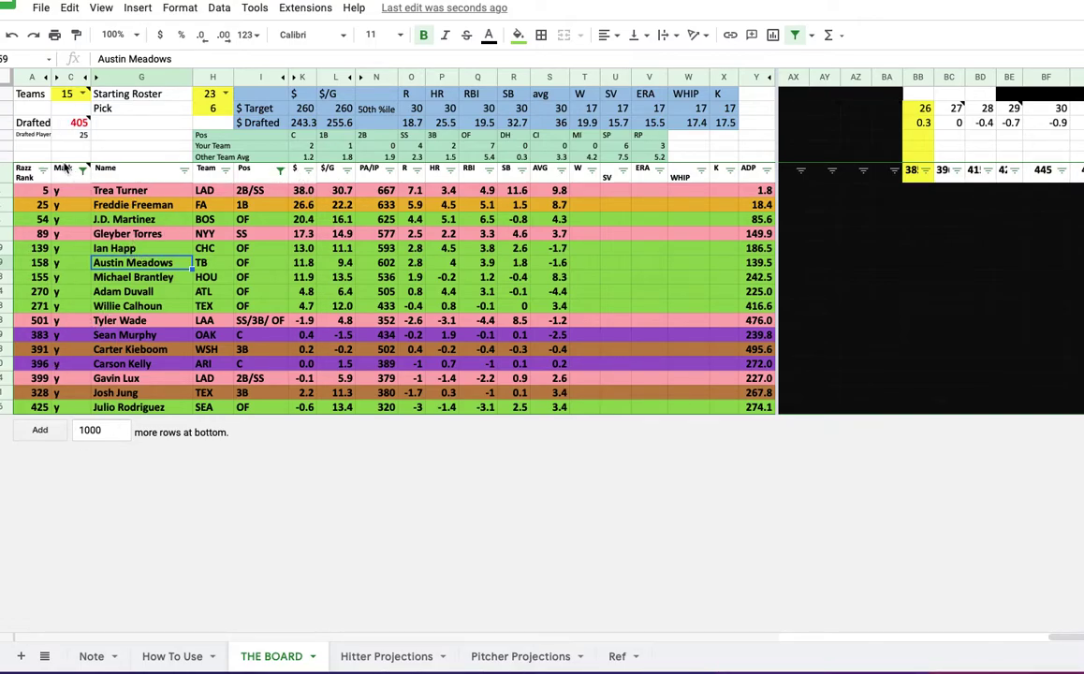
- Include all positions in the Pos filter to review the full drafted roster
{"action": "left_click", "coordinate": [280, 171]}
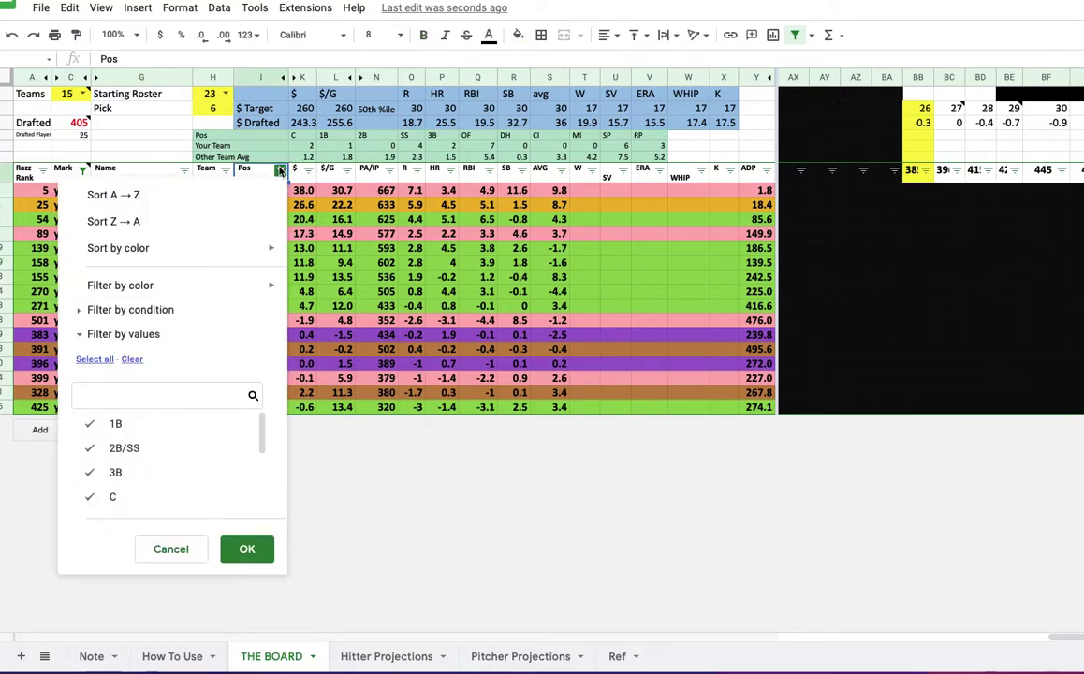
{"action": "left_click", "coordinate": [93, 358]}
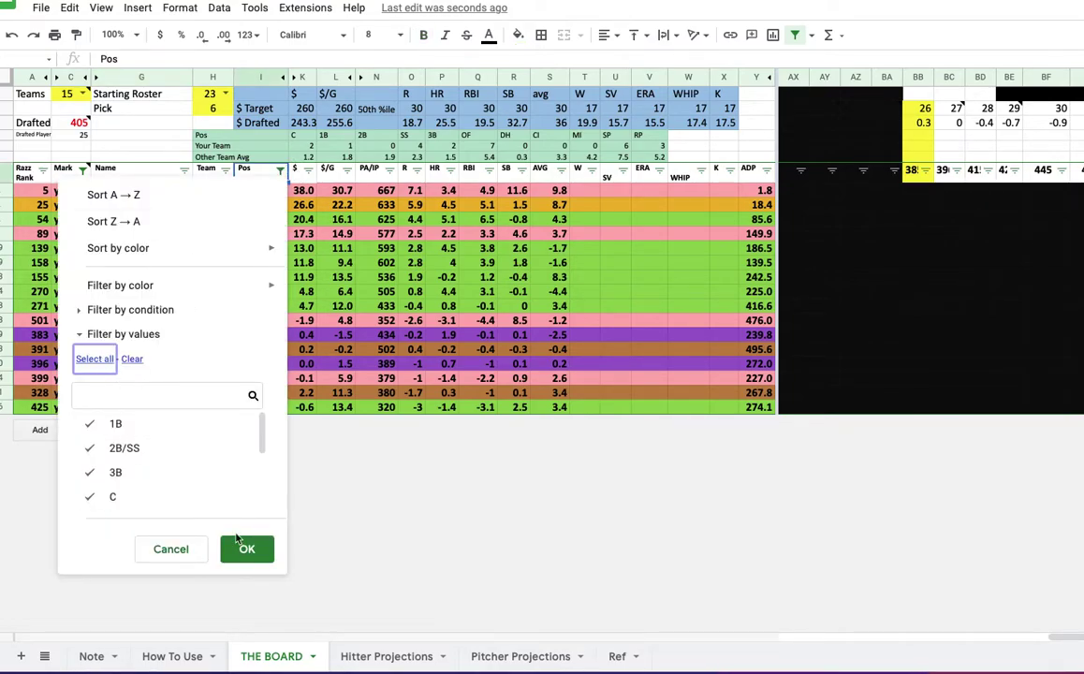
{"action": "left_click", "coordinate": [244, 549]}
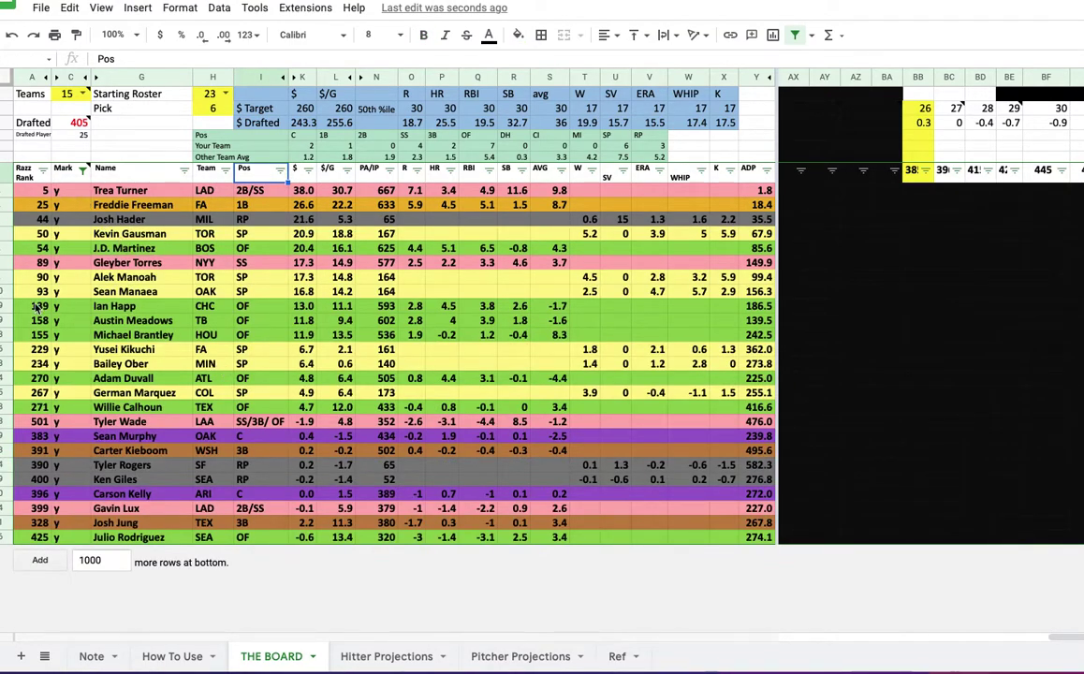
- Exclude SP and RP in the Pos filter so only the drafted hitters are listed
{"action": "left_click", "coordinate": [281, 170]}
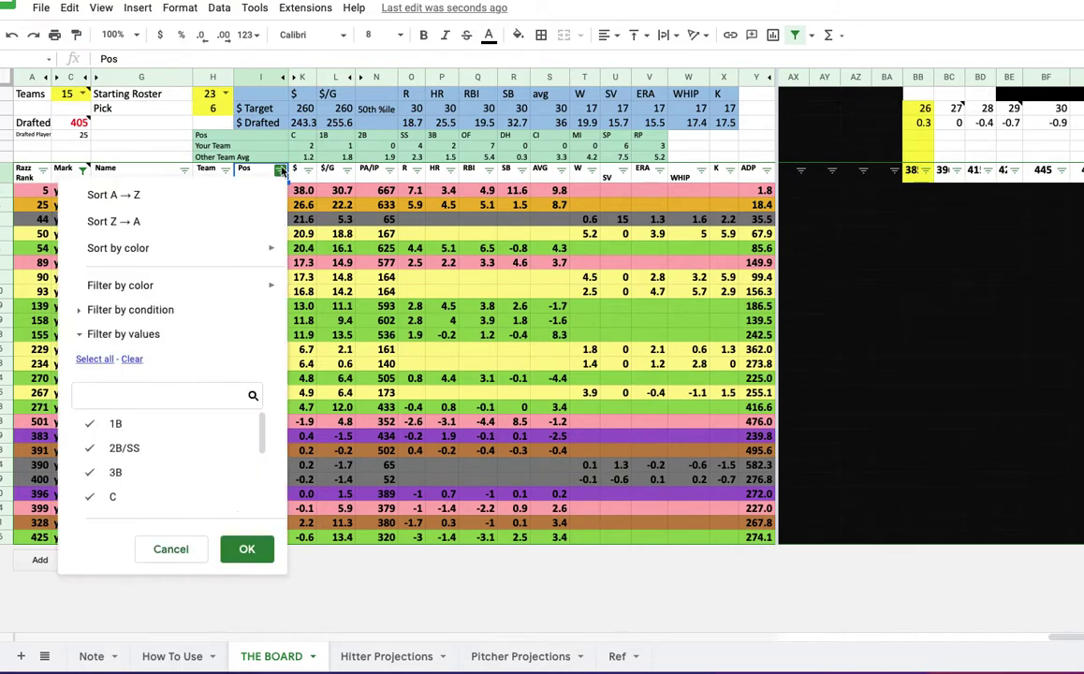
{"action": "left_click", "coordinate": [107, 395]}
{"action": "type", "text": "sp"}
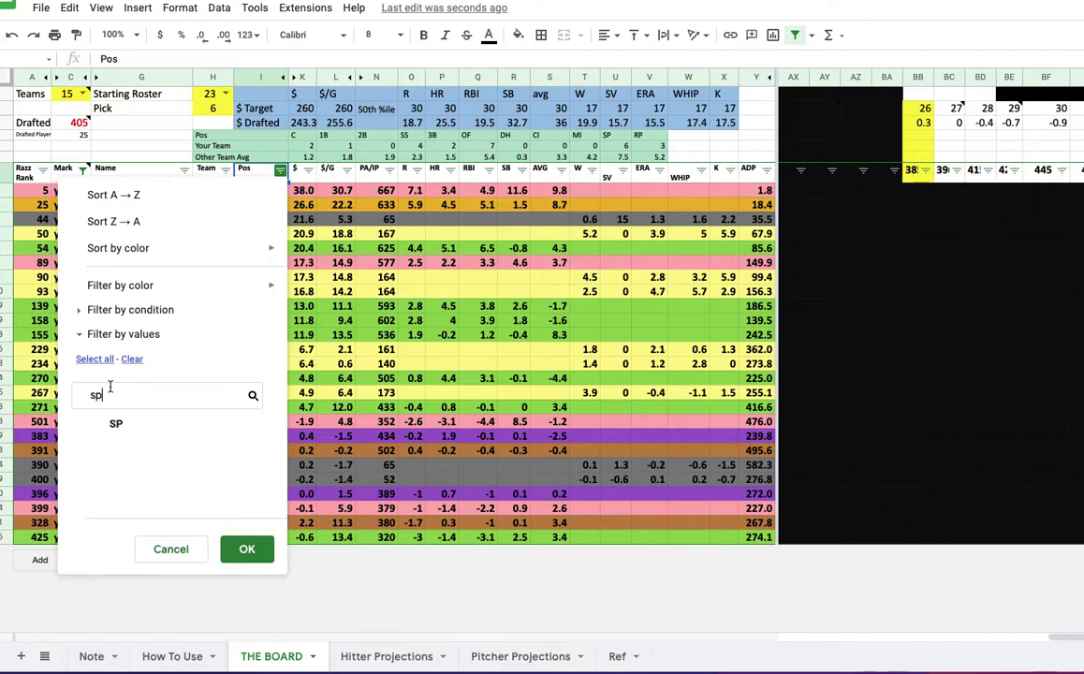
{"action": "left_click_drag", "start_coordinate": [110, 387], "coordinate": [81, 393]}
{"action": "type", "text": "rp"}
{"action": "left_click", "coordinate": [246, 551]}
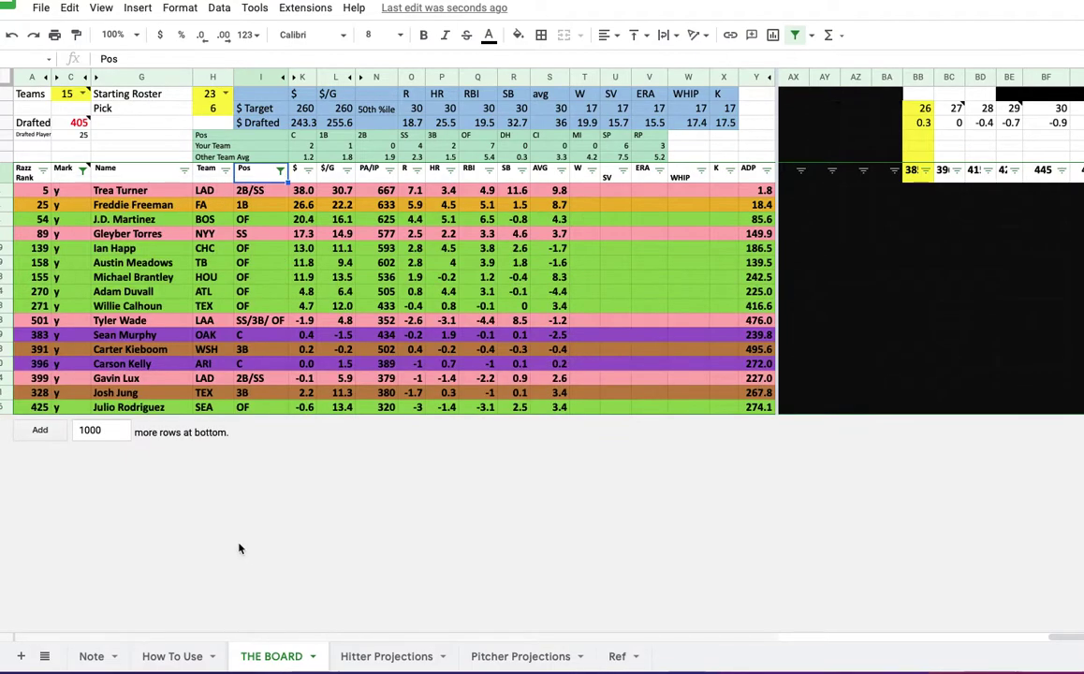
{"action": "left_click", "coordinate": [76, 277]}
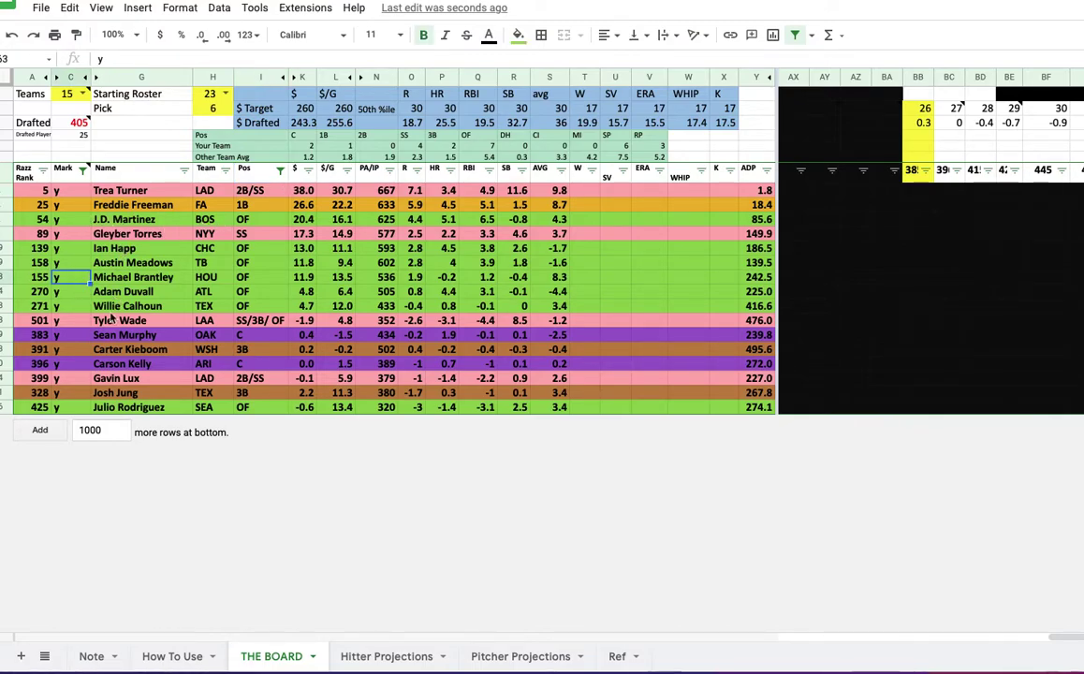